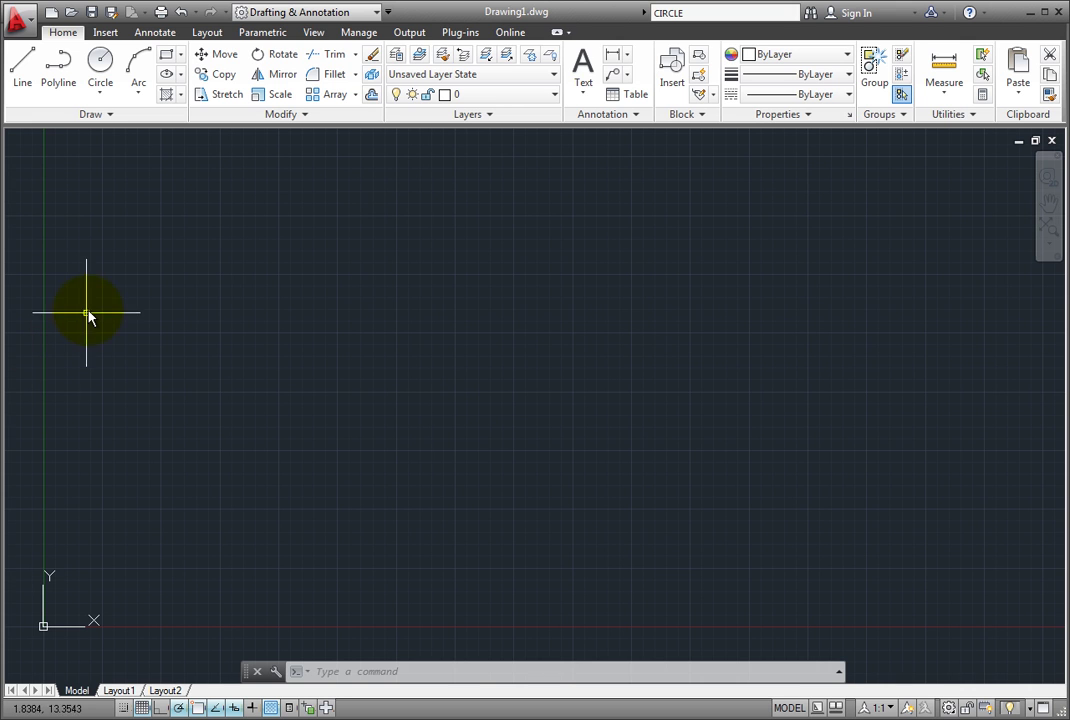
Draw two connected lines from a lower-left point up to an apex and down to the lower right
left_click(20, 88)
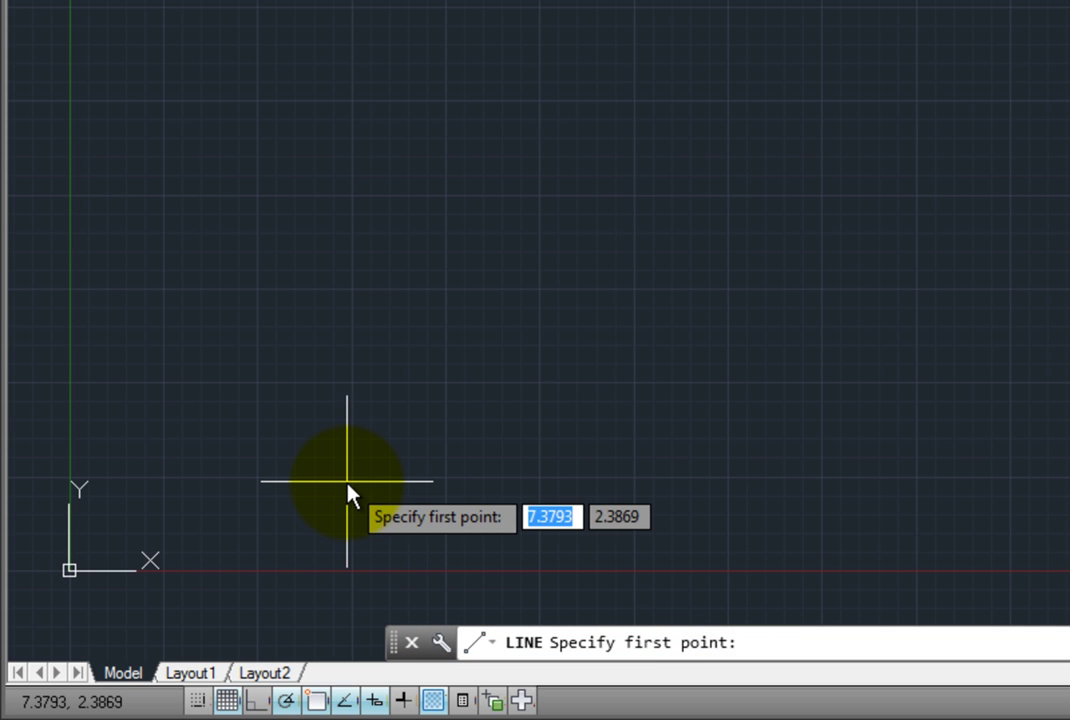
left_click(345, 413)
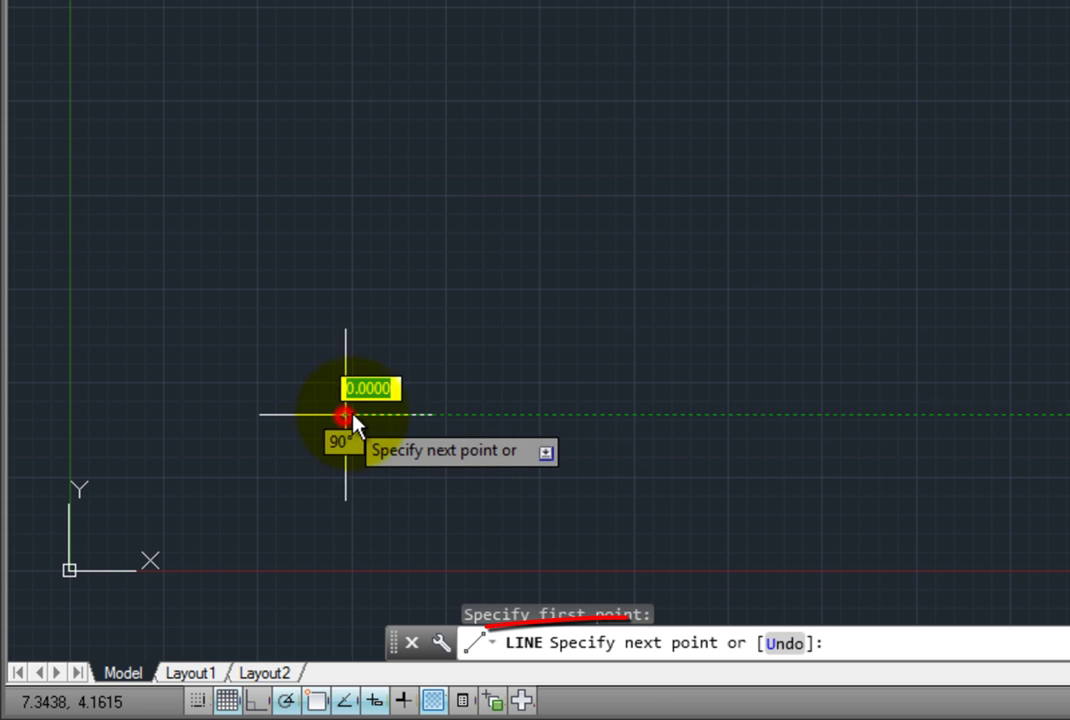
left_click(670, 231)
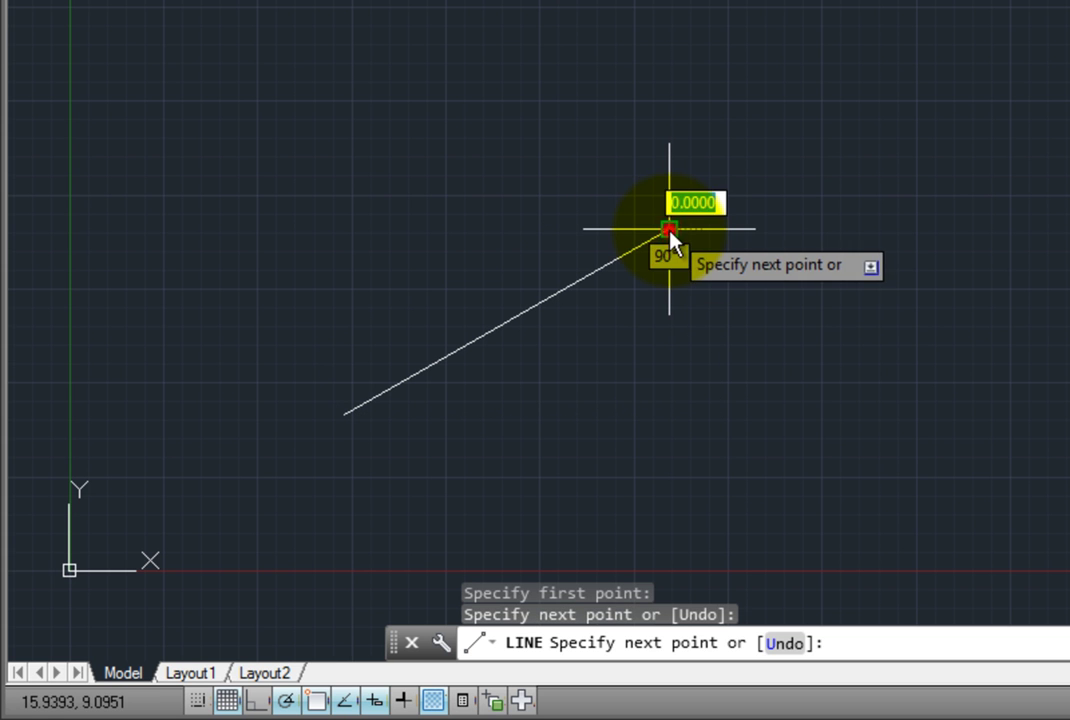
left_click(769, 421)
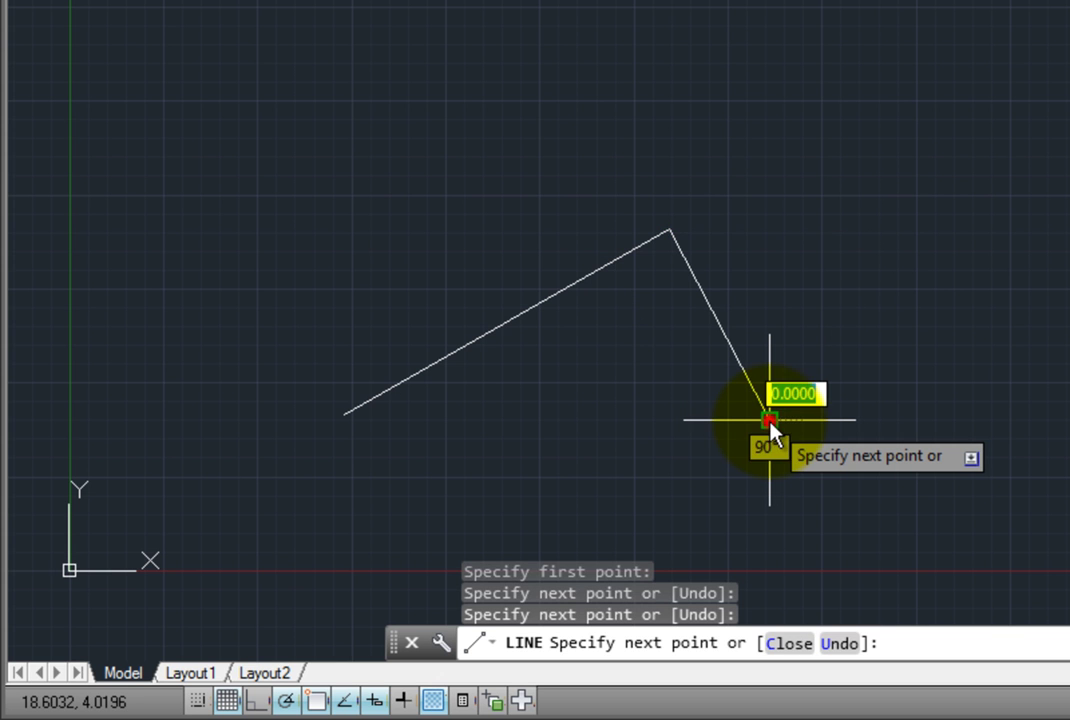
Close the line sequence back to its starting point, forming a triangle
right_click(851, 474)
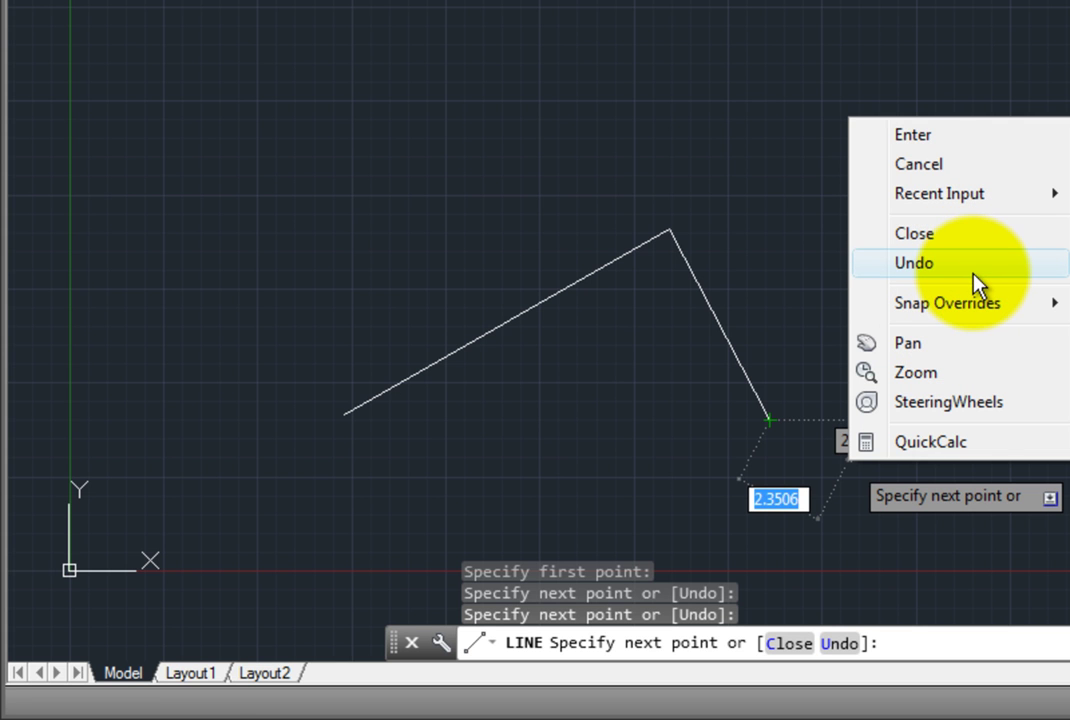
key("Escape")
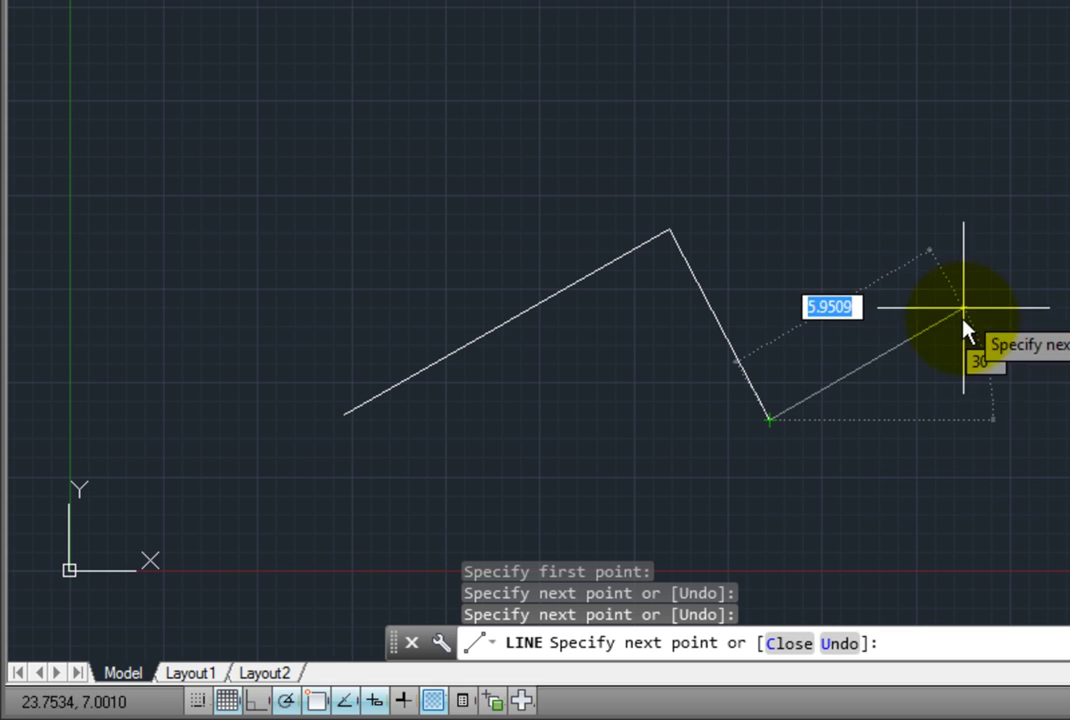
left_click(791, 645)
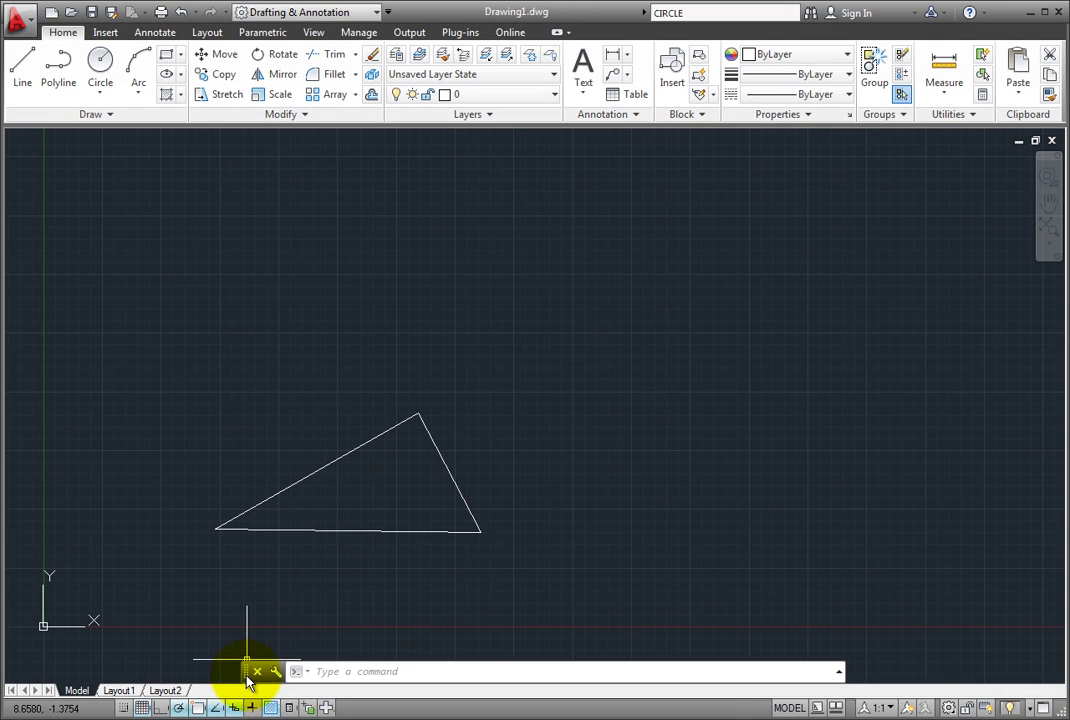
mouse_move(246, 668)
left_mouse_down()
mouse_move(283, 441)
mouse_move(263, 141)
mouse_move(295, 470)
mouse_move(263, 673)
mouse_move(265, 607)
mouse_move(263, 645)
mouse_move(245, 669)
left_mouse_up()
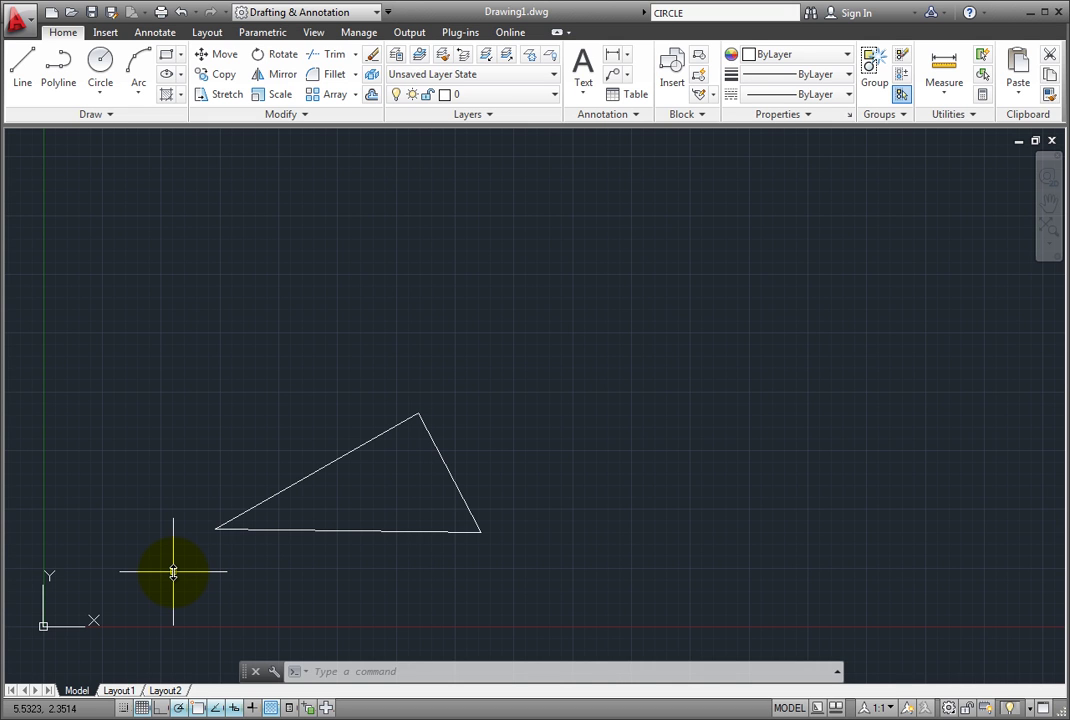
key("F2")
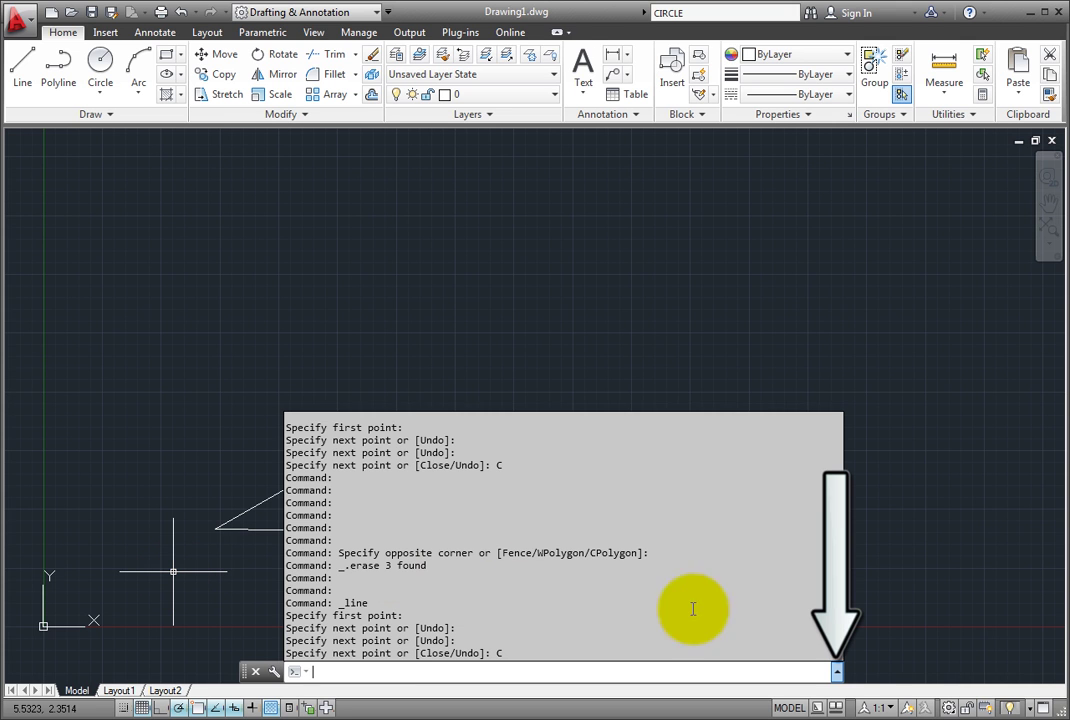
left_click(837, 678)
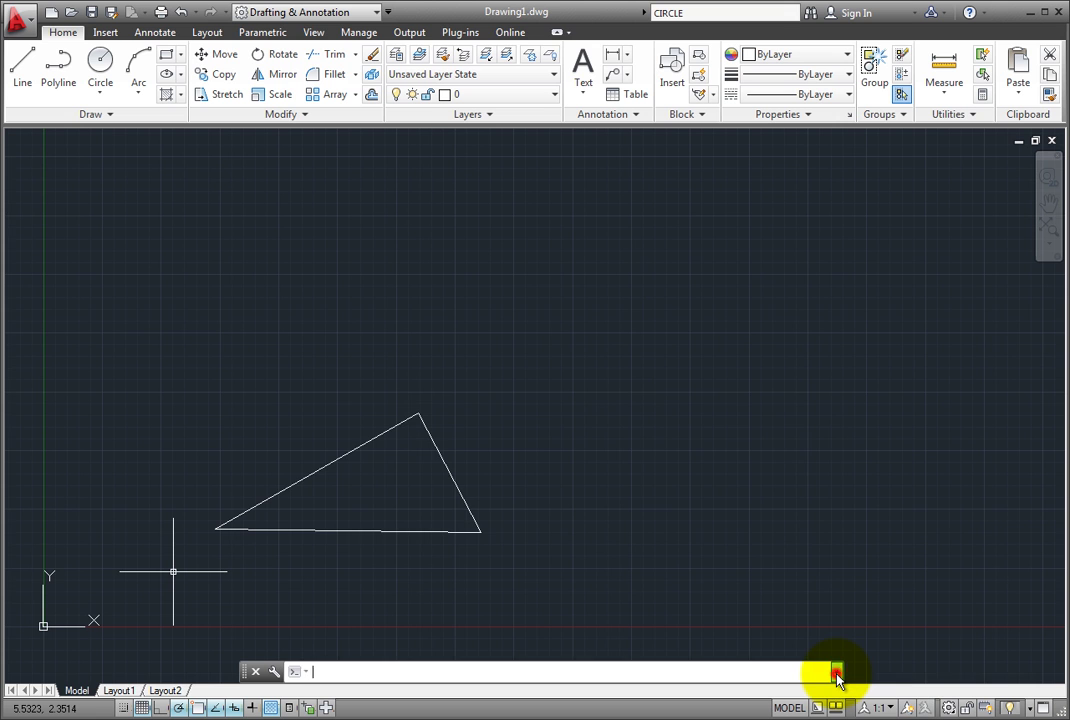
left_click(837, 678)
left_click(837, 678)
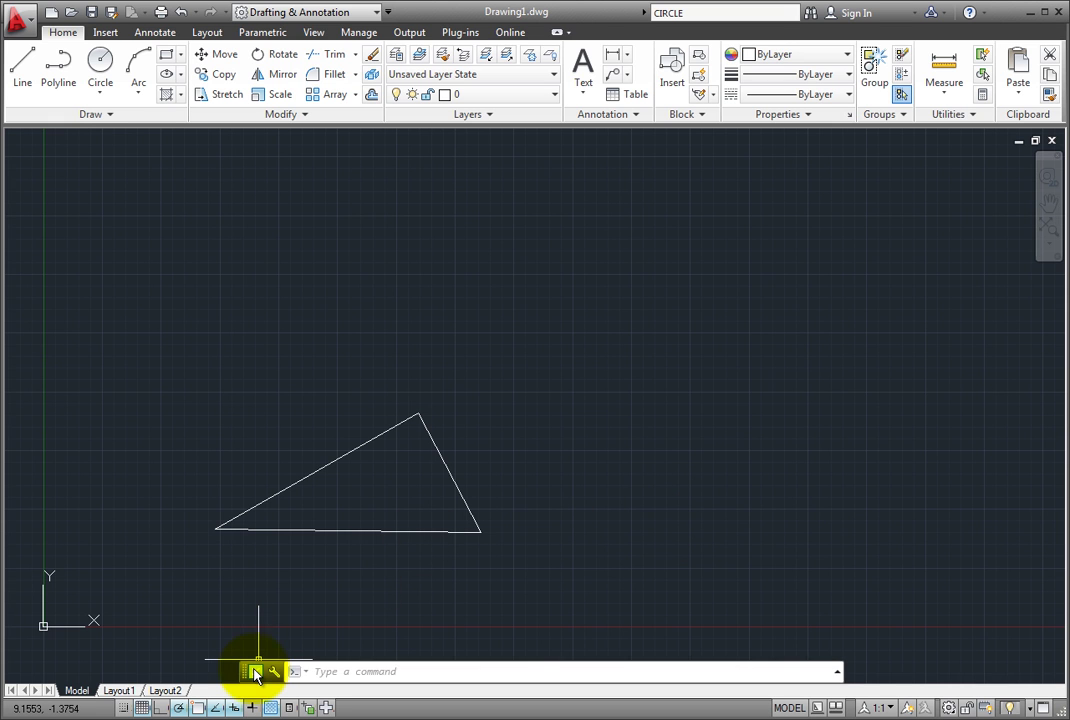
Float the command line mid-screen, centred just above the triangle
mouse_move(246, 671)
left_mouse_down()
mouse_move(246, 626)
mouse_move(176, 446)
mouse_move(70, 390)
mouse_move(17, 393)
left_mouse_up()
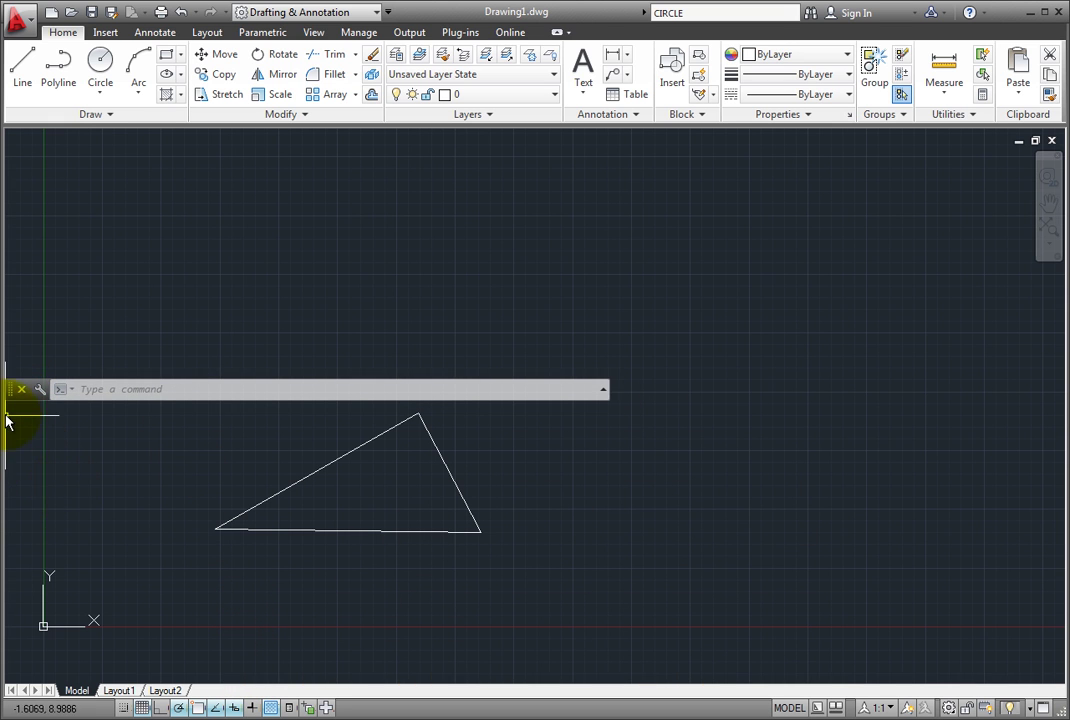
left_click_drag(11, 392, 328, 393)
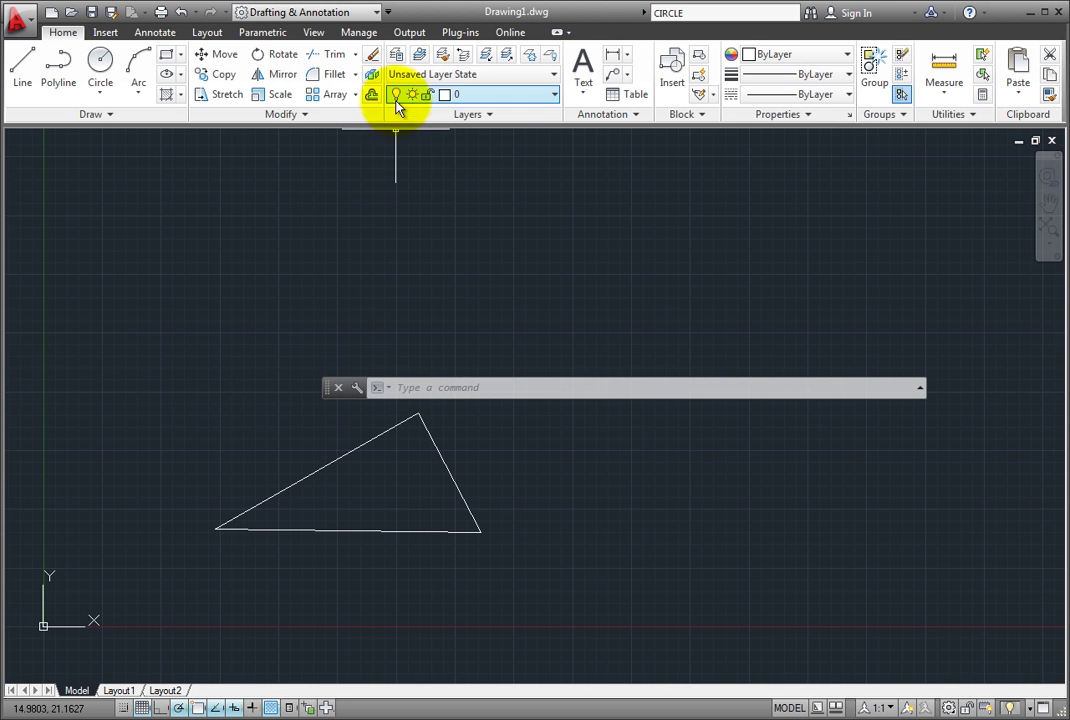
With Layer Properties open, move the command line left and keep the palette pinned open
left_click(396, 60)
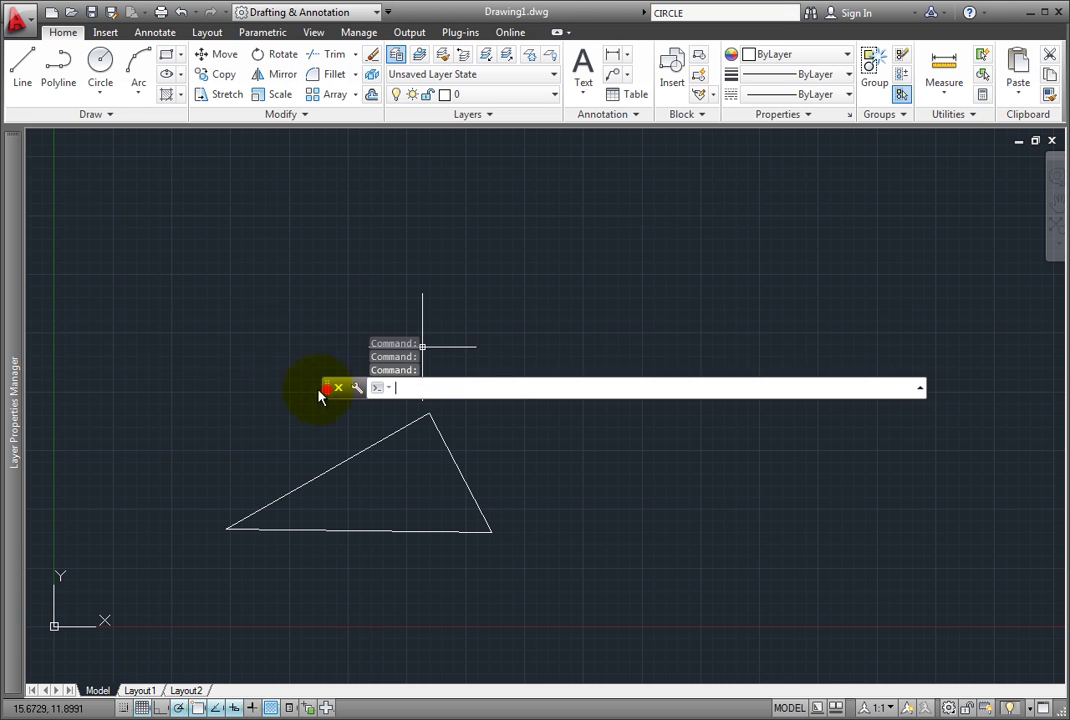
left_click_drag(327, 386, 38, 368)
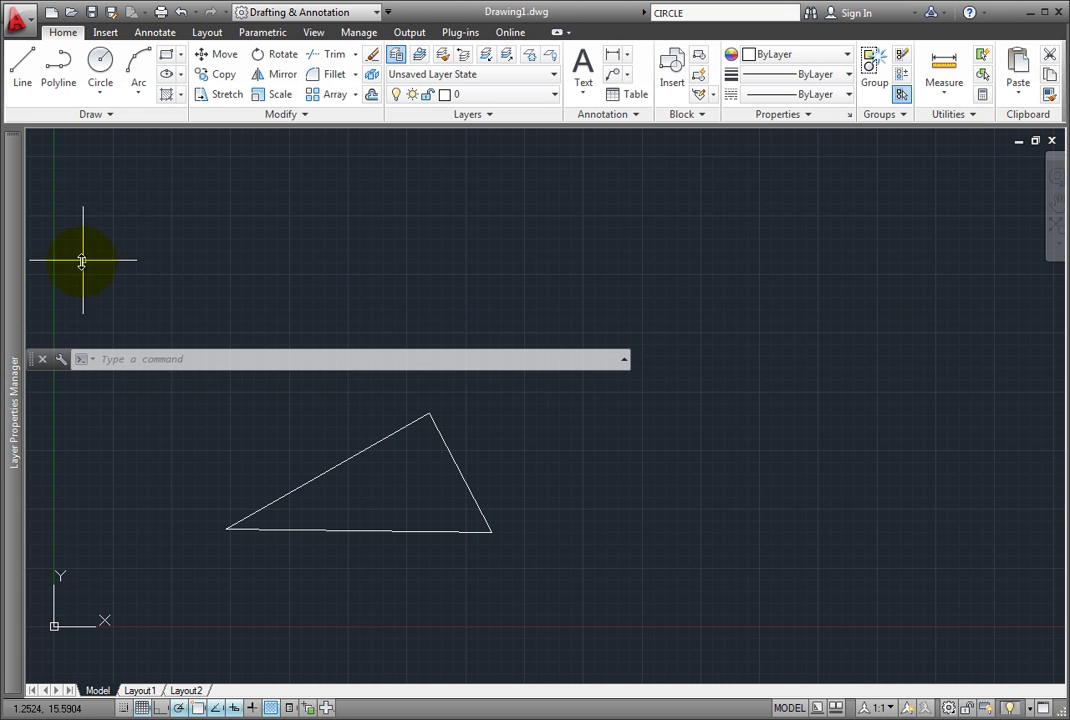
mouse_move(19, 267)
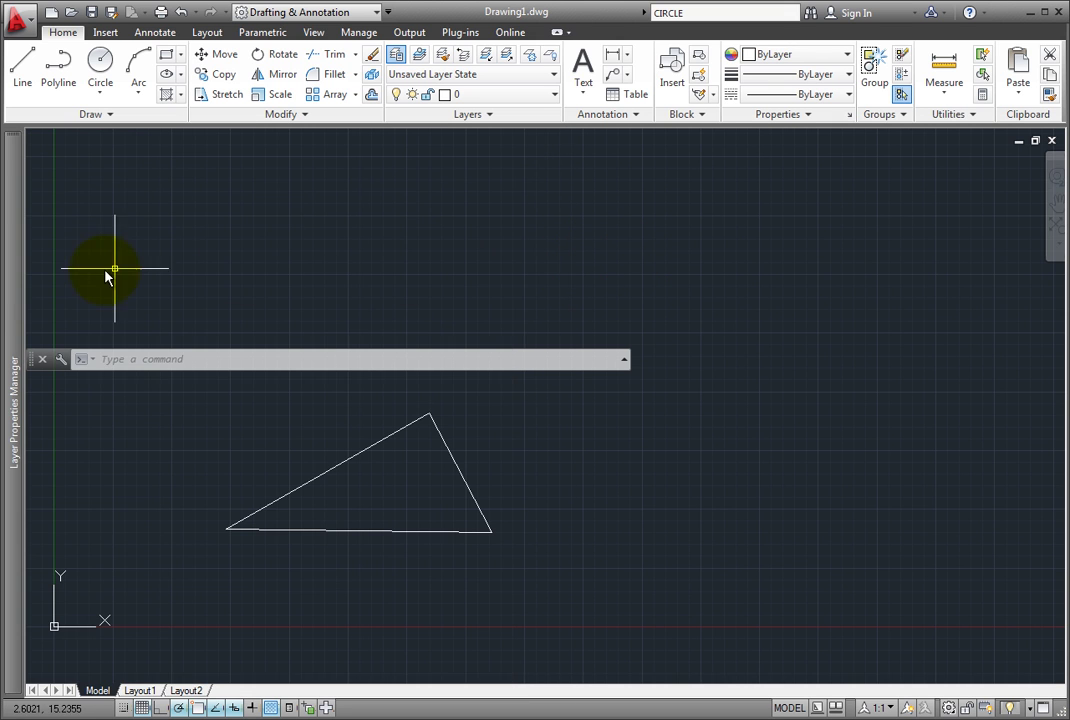
mouse_move(10, 291)
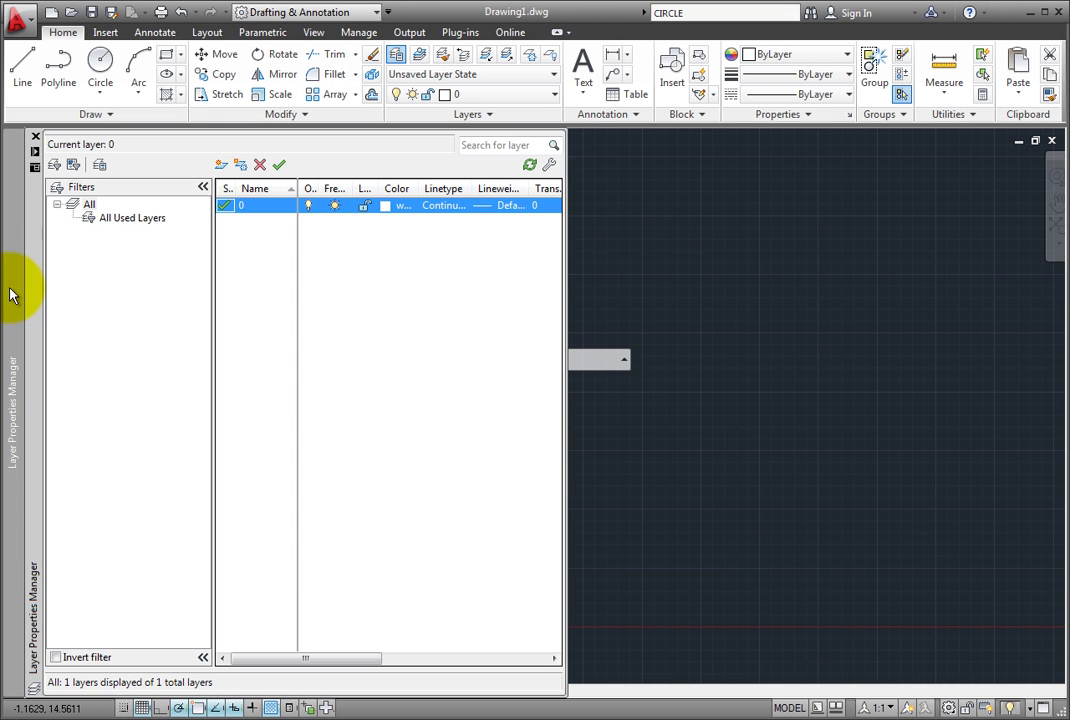
right_click(10, 292)
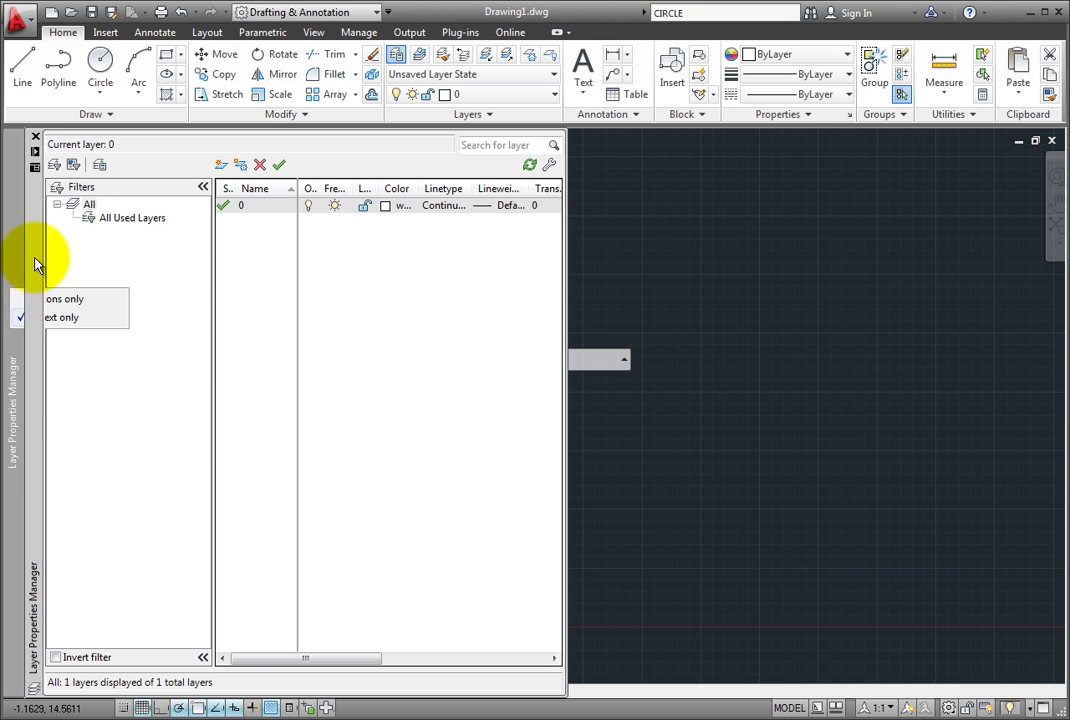
right_click(33, 262)
left_click(132, 394)
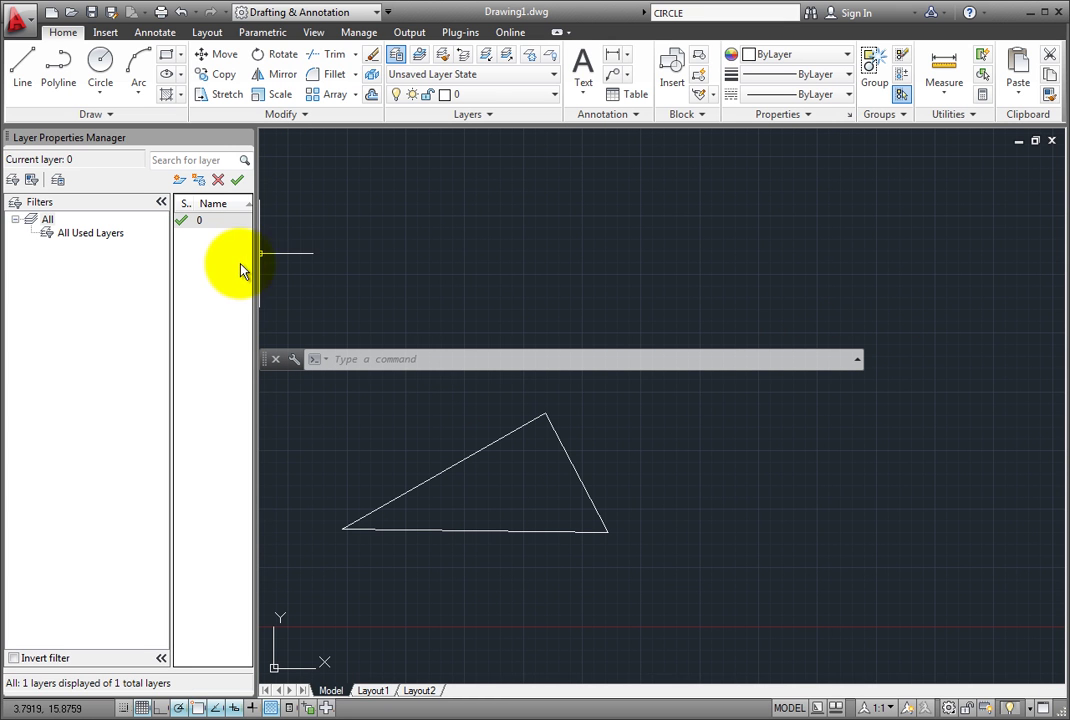
Resize the Layer Properties palette narrower, then close it
left_click_drag(259, 266, 346, 265)
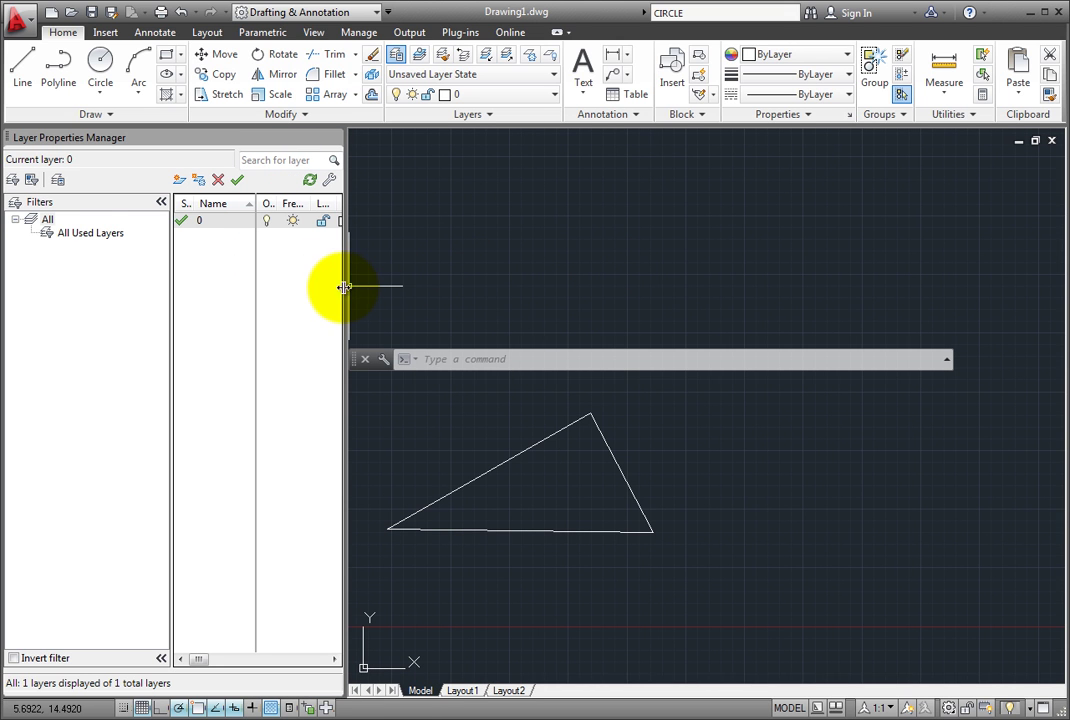
left_click_drag(346, 287, 233, 290)
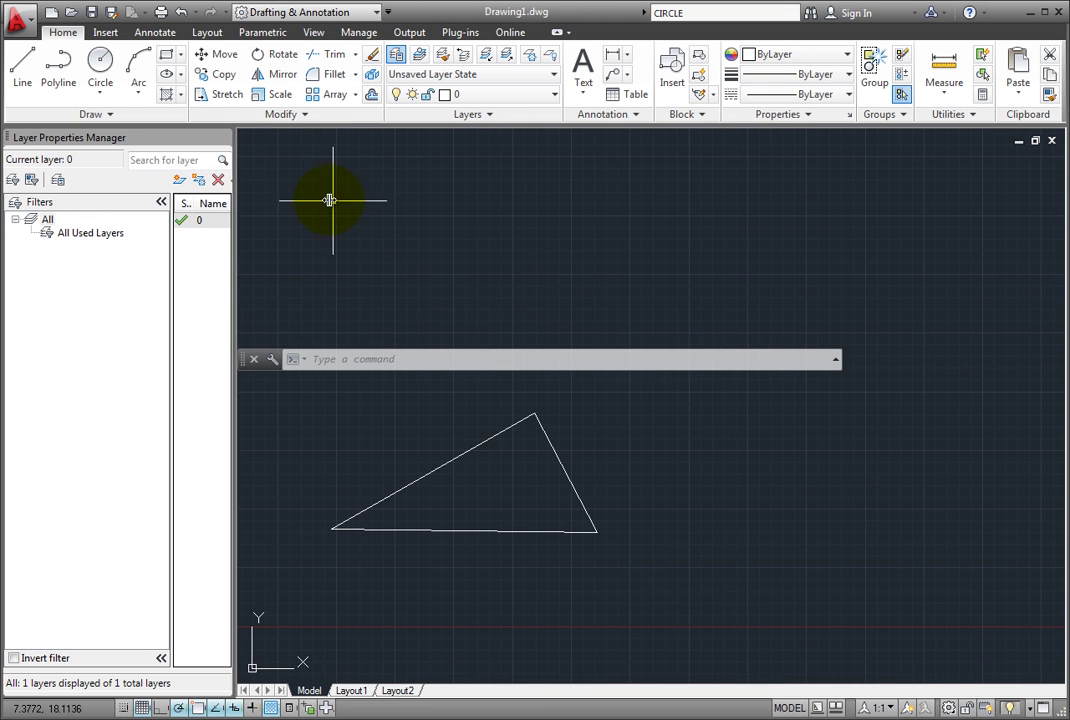
left_click(224, 140)
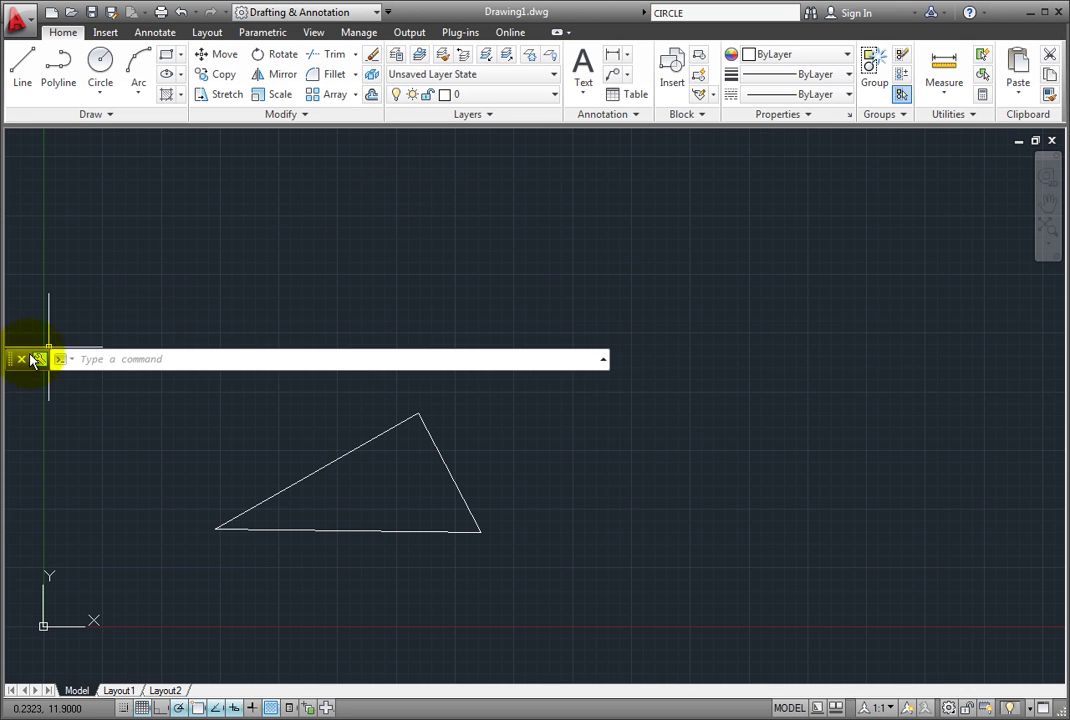
Reposition the floating command line by its grip until it rests just under the triangle
mouse_move(10, 365)
left_mouse_down()
mouse_move(236, 480)
mouse_move(314, 587)
left_mouse_up()
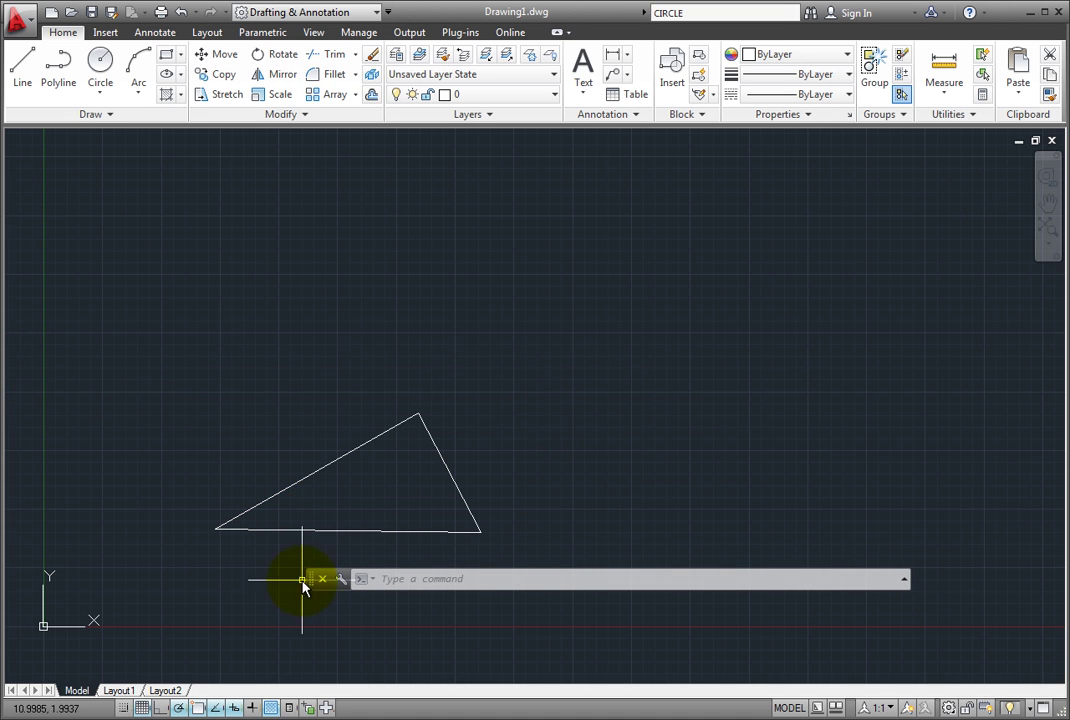
left_click_drag(311, 583, 296, 140)
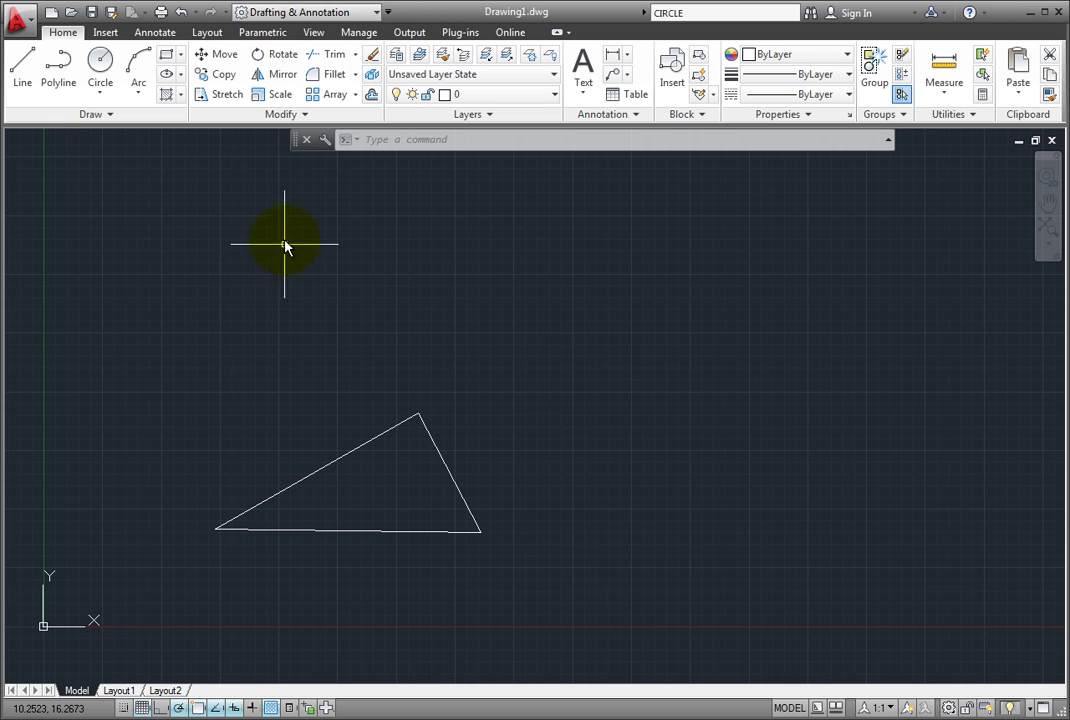
left_click(293, 146)
left_click_drag(293, 146, 265, 678)
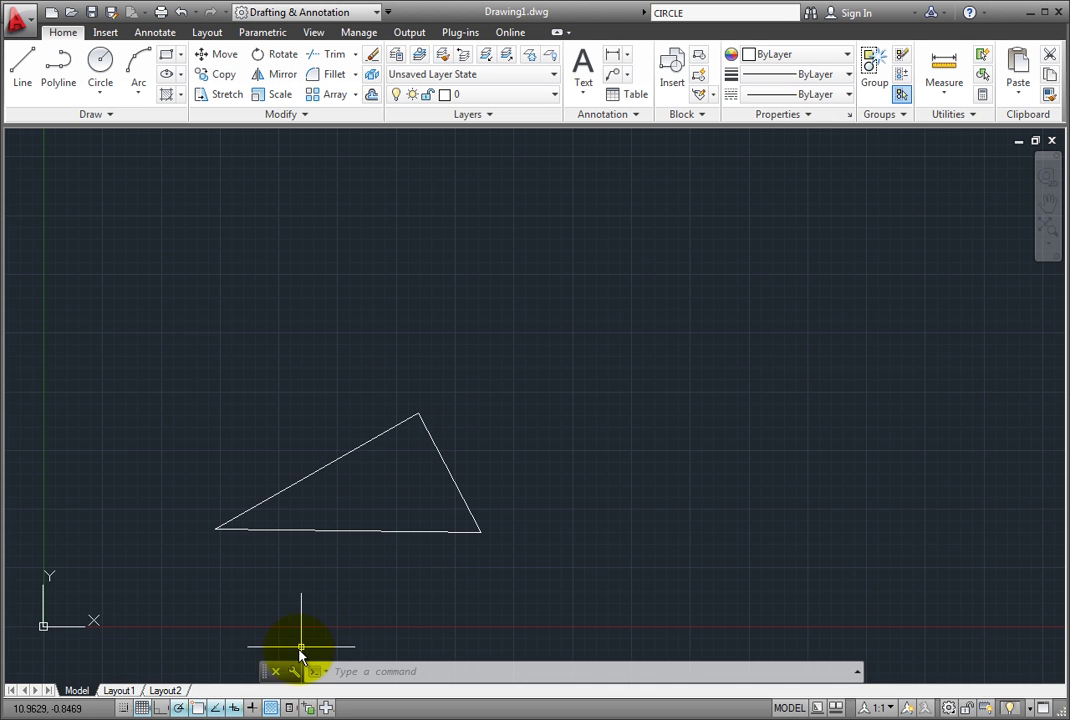
left_click_drag(264, 669, 282, 589)
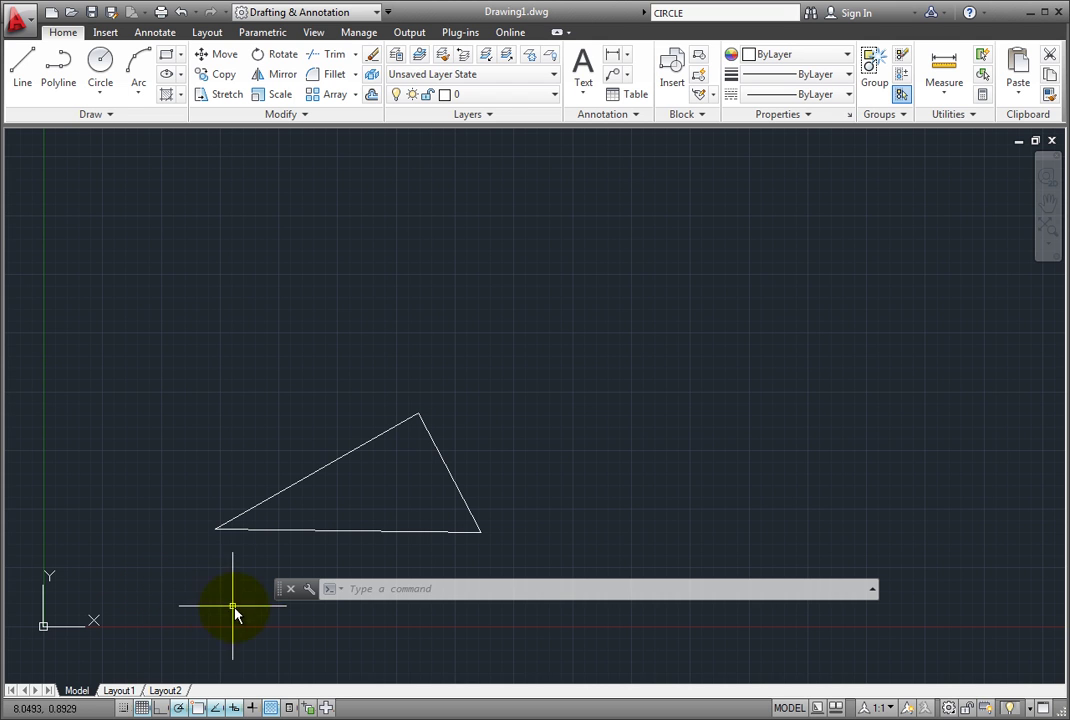
Holding Ctrl to prevent docking, move the command line back down above the layout tabs
key("ctrl")
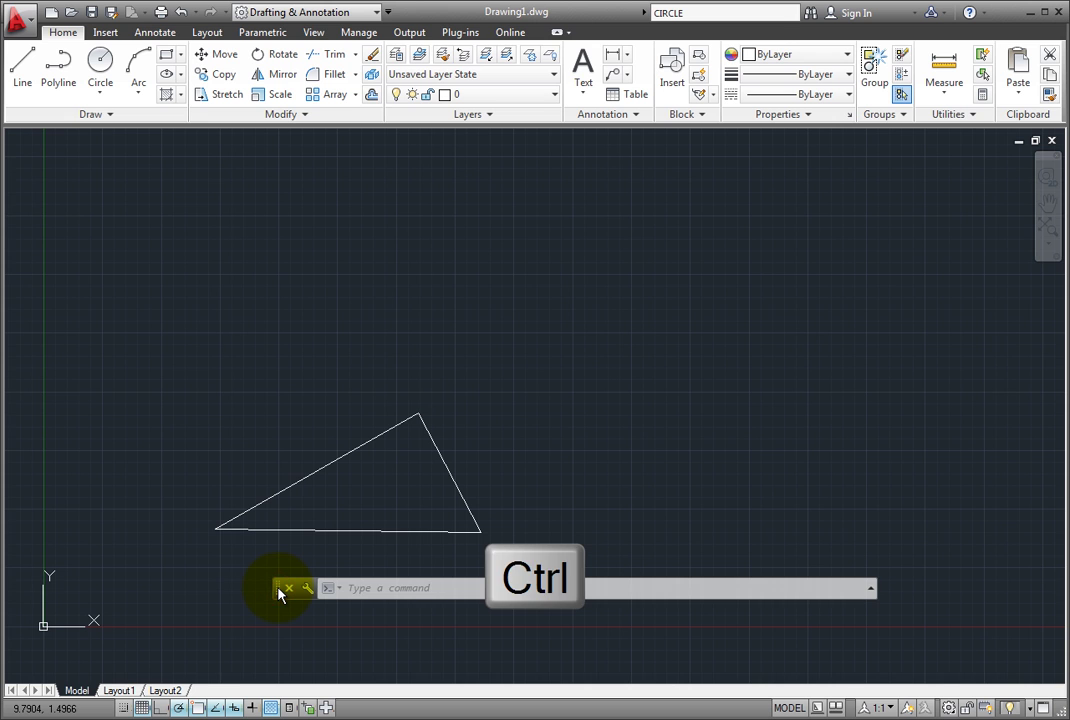
left_click_drag(279, 594, 10, 466)
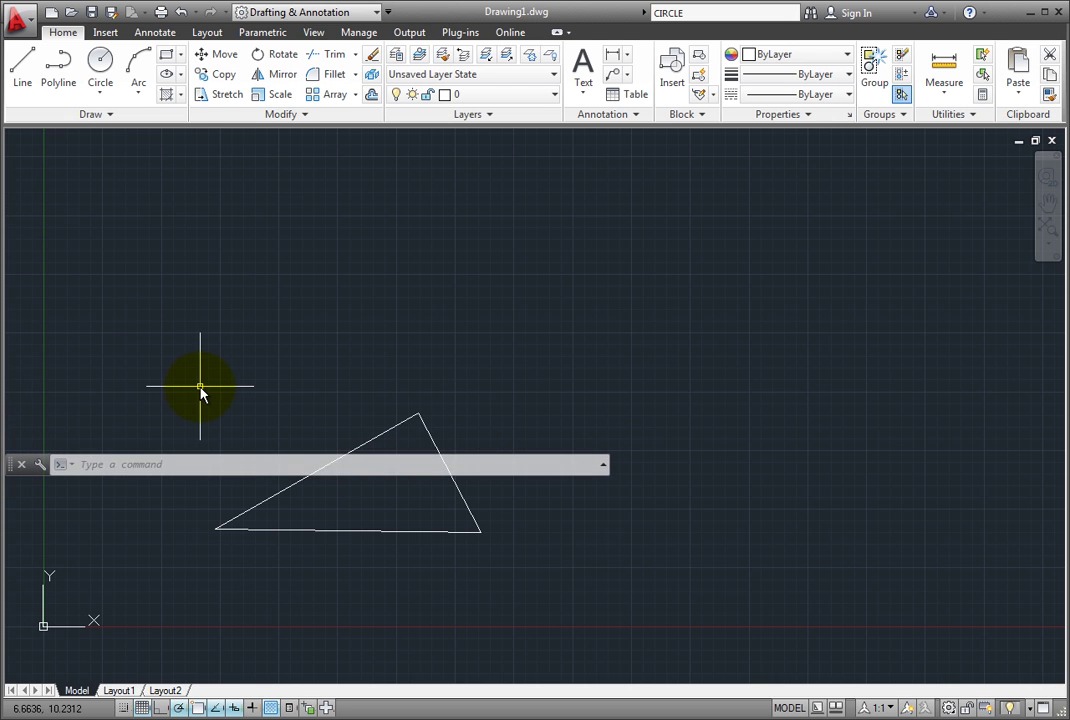
mouse_move(12, 469)
left_mouse_down()
mouse_move(210, 578)
mouse_move(275, 660)
left_mouse_up()
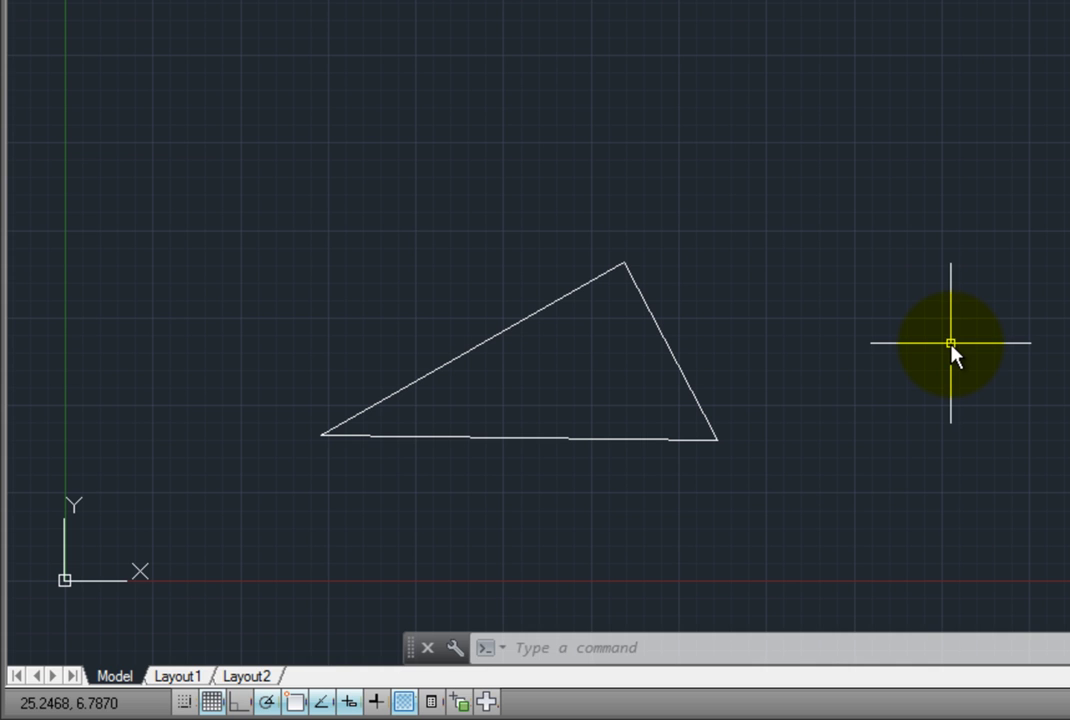
Show the recent commands list: LAYER, LINE, ERASE, LAYERCLOSE, PROPERTIES, QVDRAWING
left_click(501, 650)
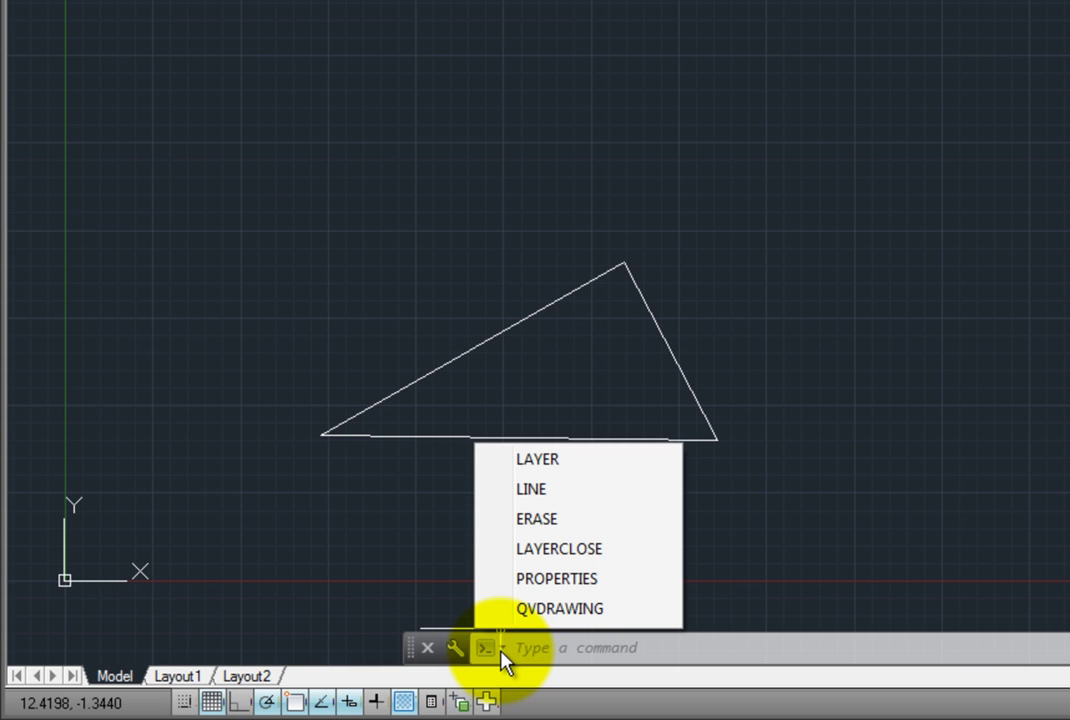
left_click(391, 42)
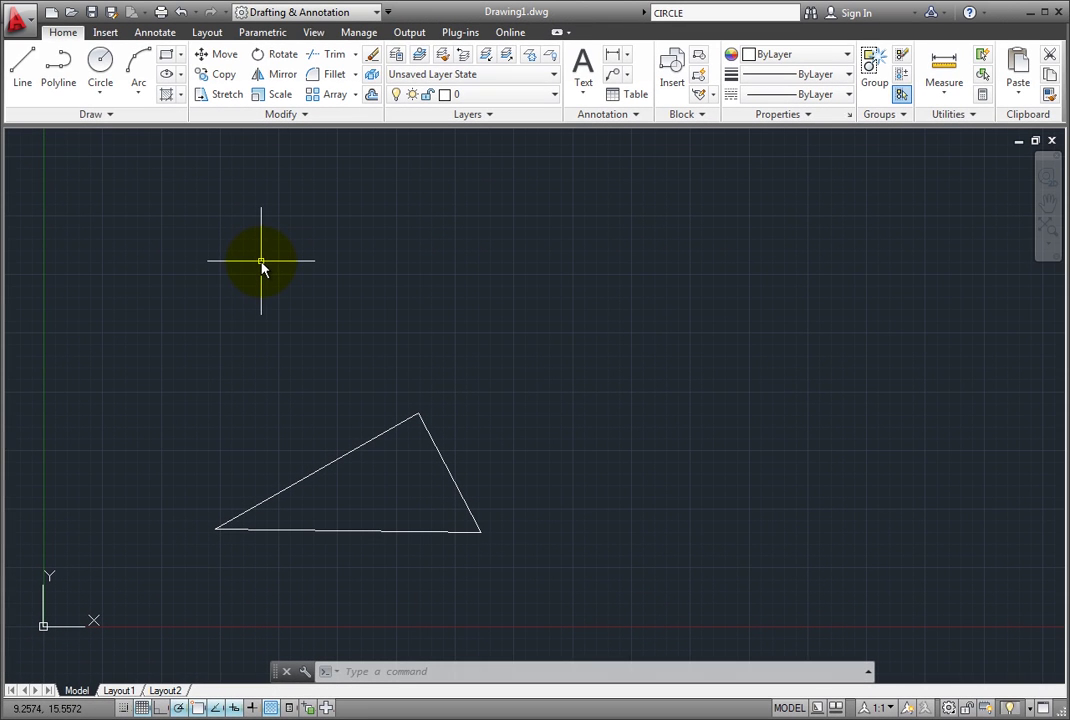
left_click(20, 76)
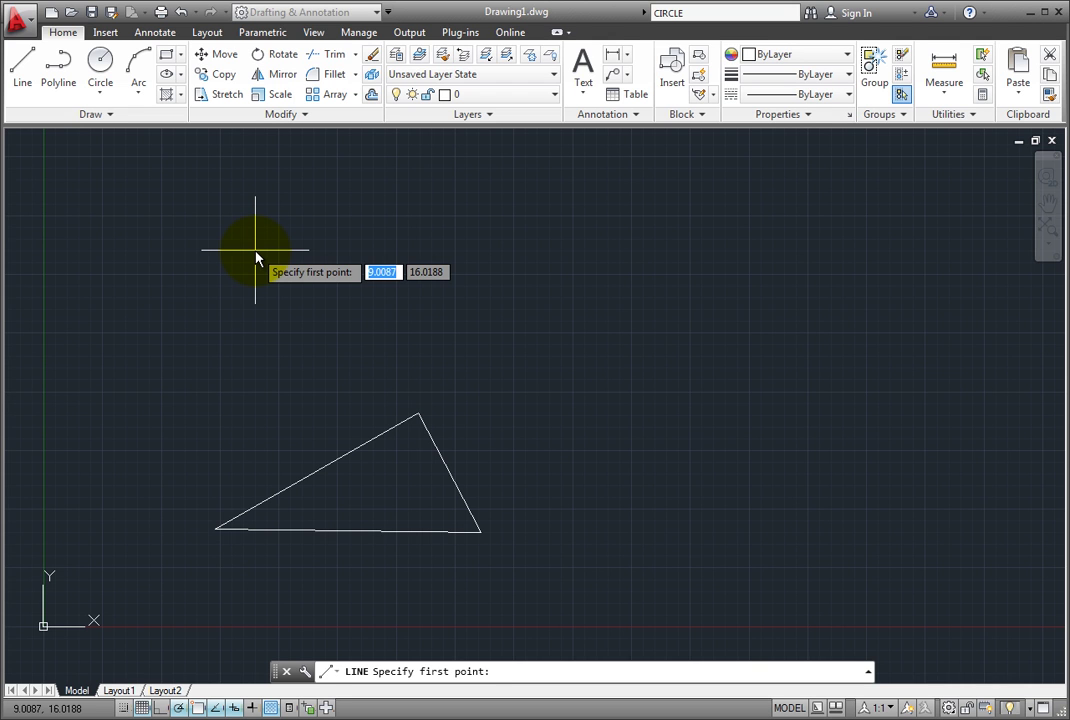
key("Escape")
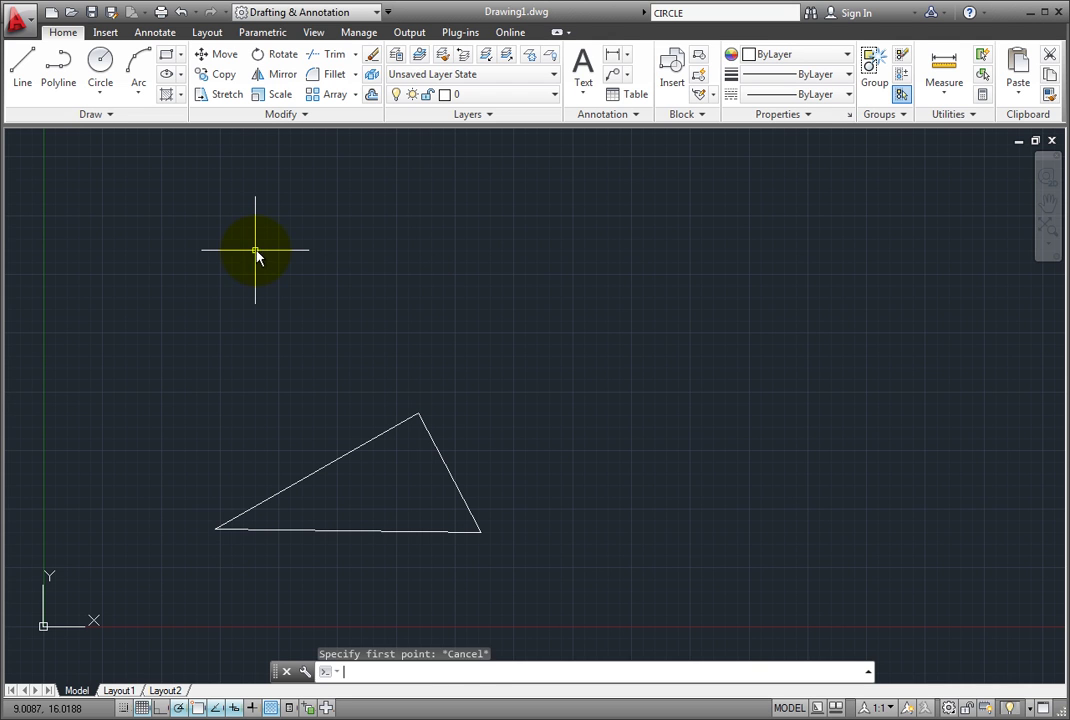
Open the command line's Transparency settings from its Customize menu
left_click(304, 672)
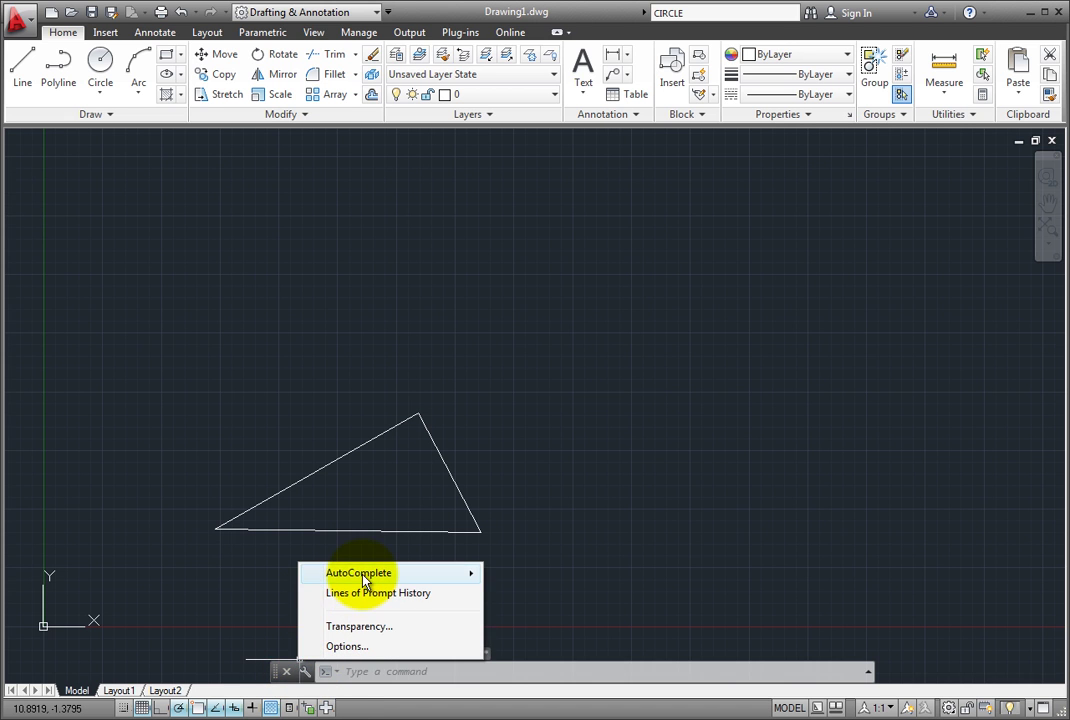
mouse_move(365, 578)
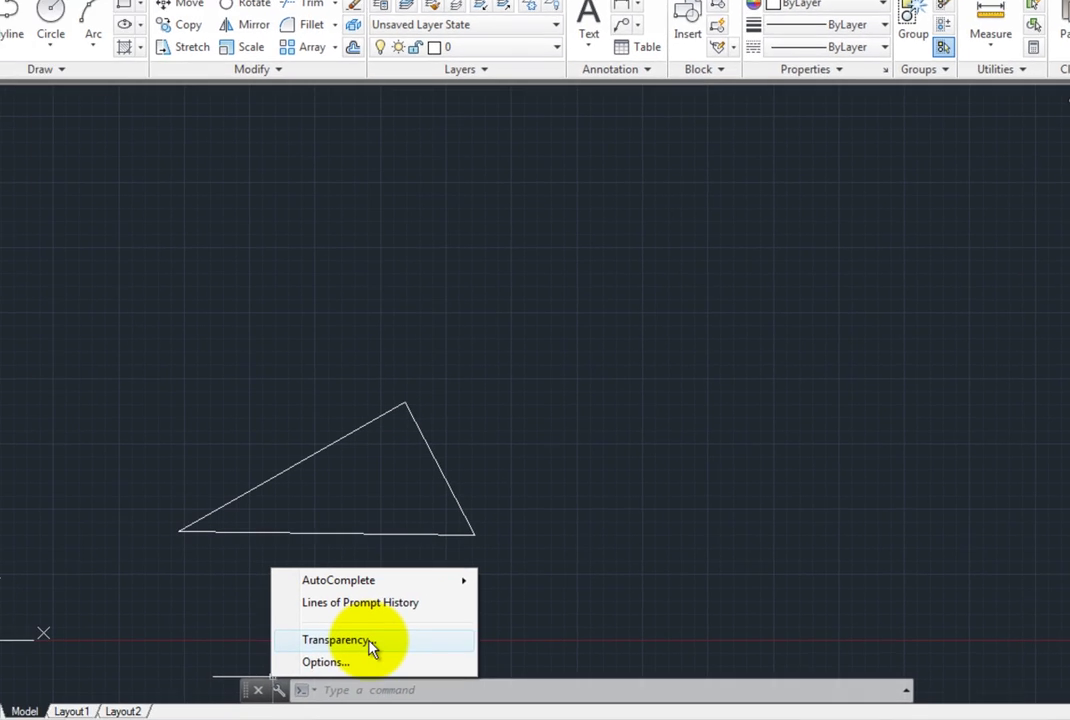
left_click(370, 641)
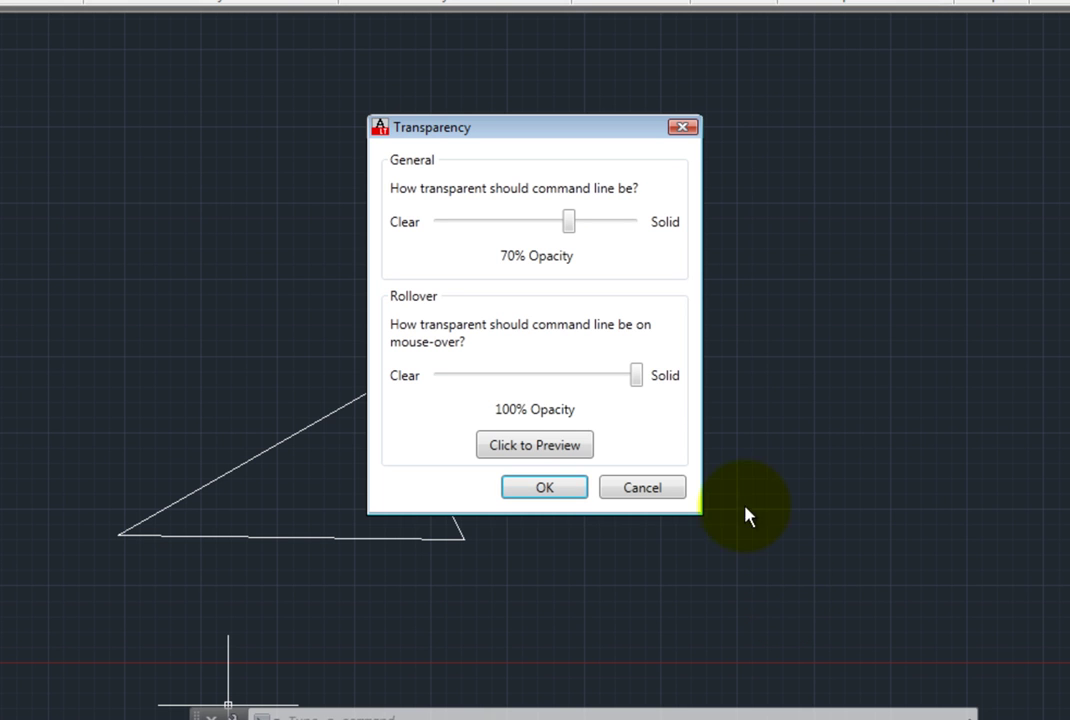
Preview the 70% command-line opacity with 100% on mouse-over, and accept it
left_click(572, 452)
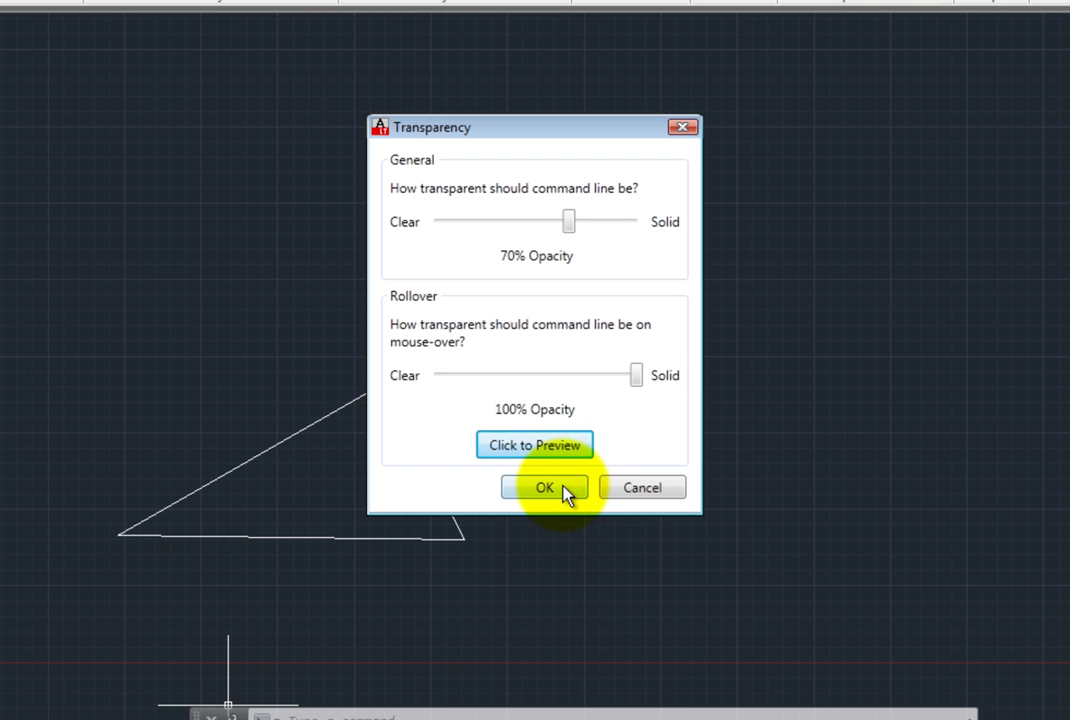
left_click(566, 492)
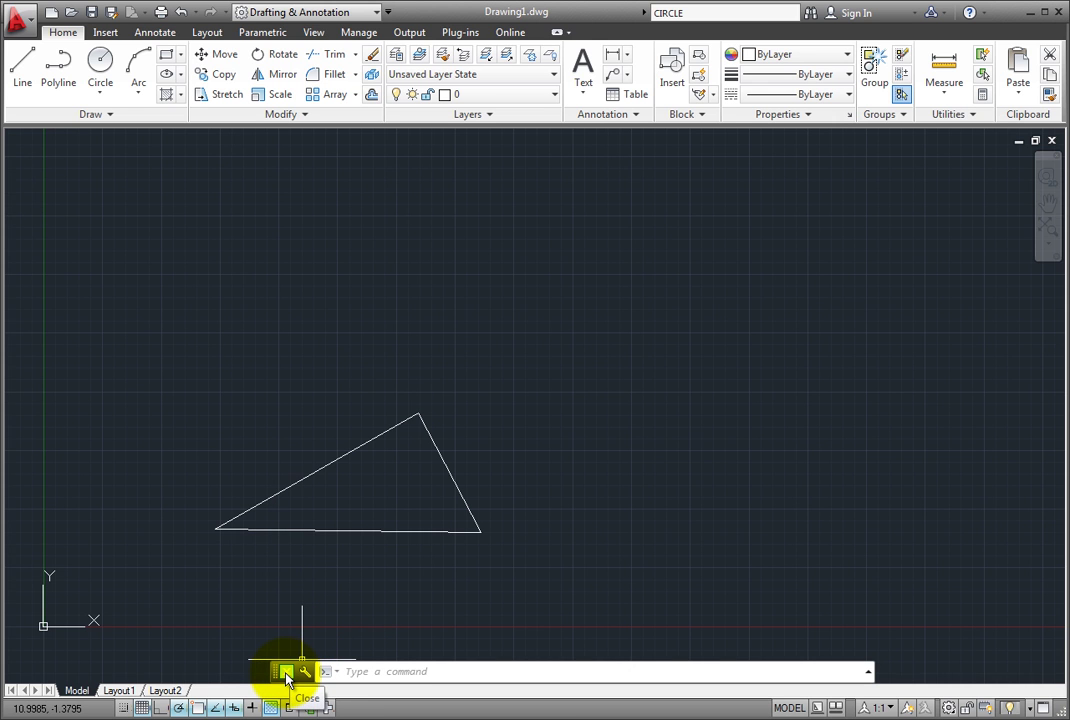
Close the command line window and confirm the closure
left_click(286, 678)
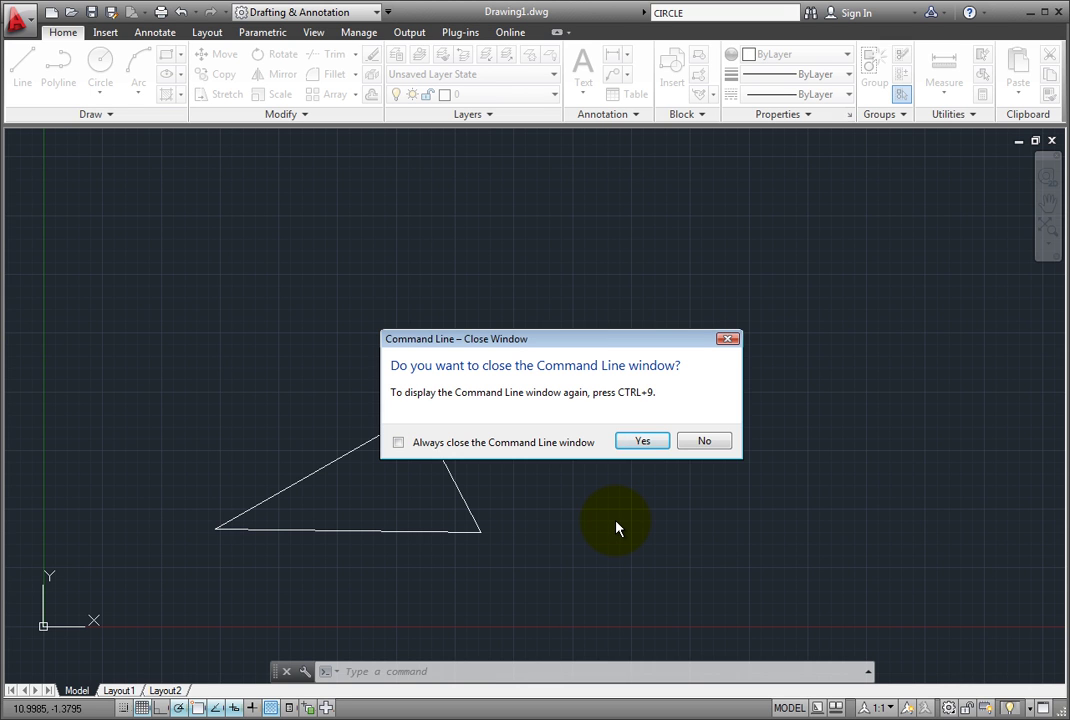
left_click(640, 441)
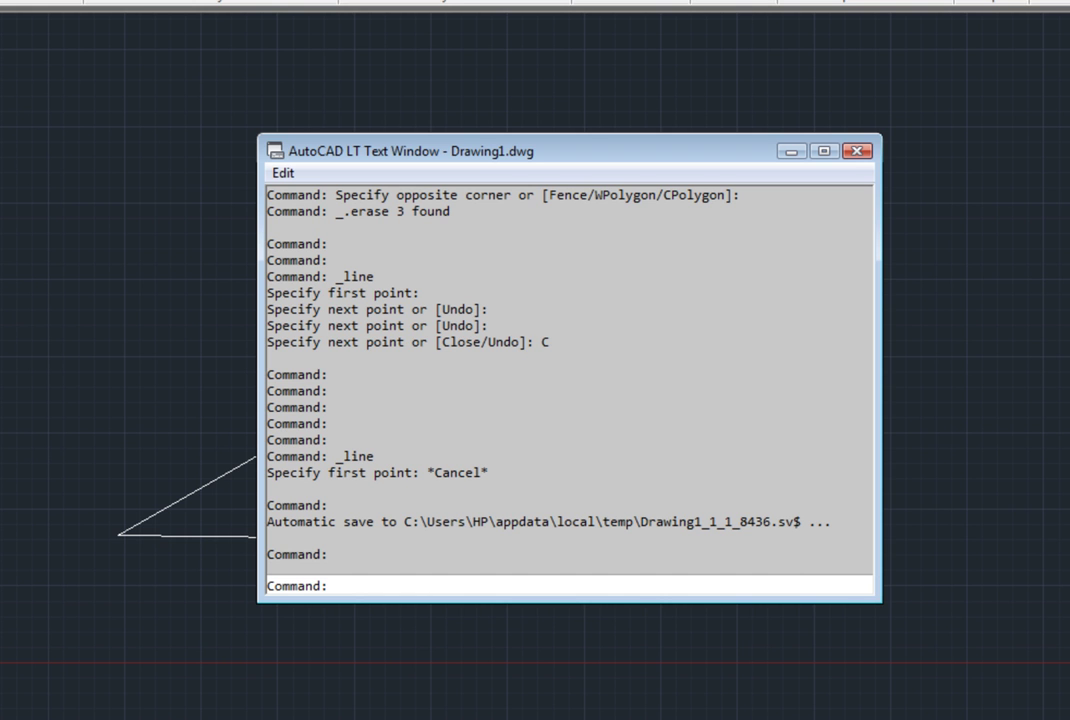
In the Text Window history, highlight the five _line command lines, then dismiss the right-click menu
scroll(635, 339, "up", 1)
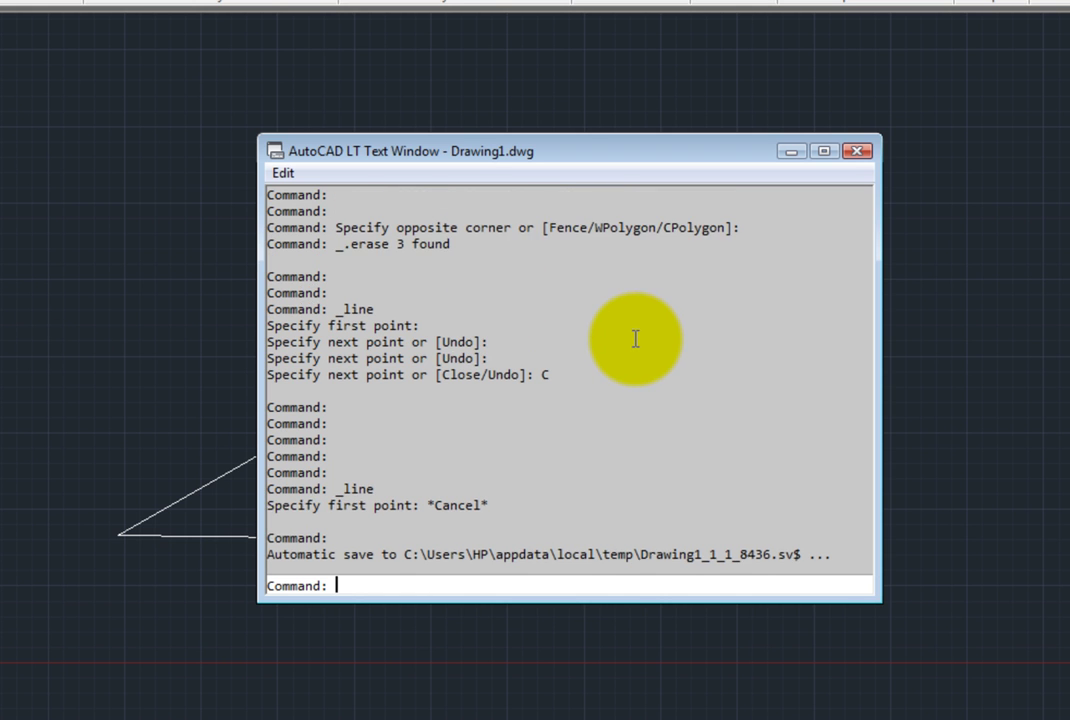
scroll(635, 339, "up", 8)
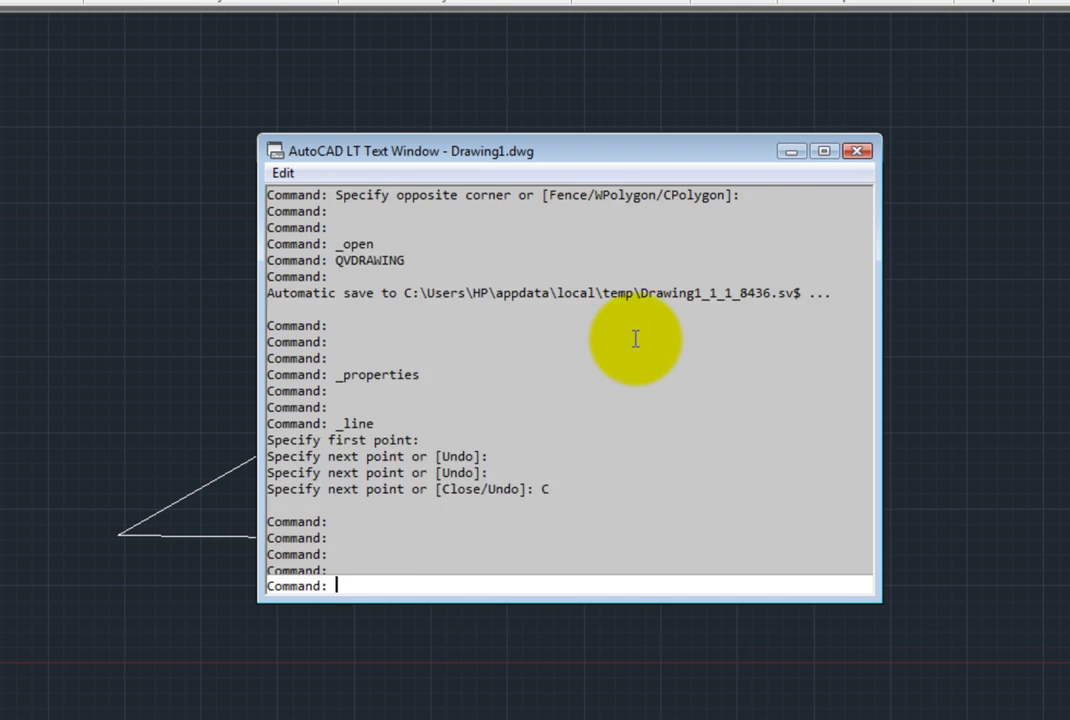
scroll(635, 339, "up", 5)
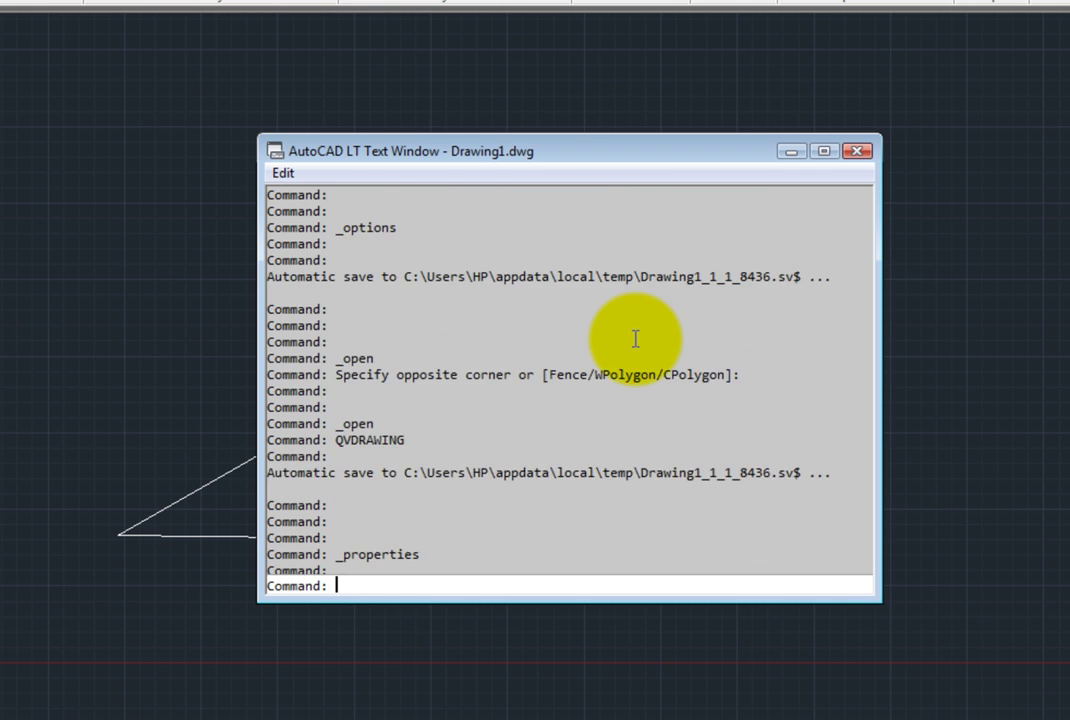
scroll(635, 339, "down", 5)
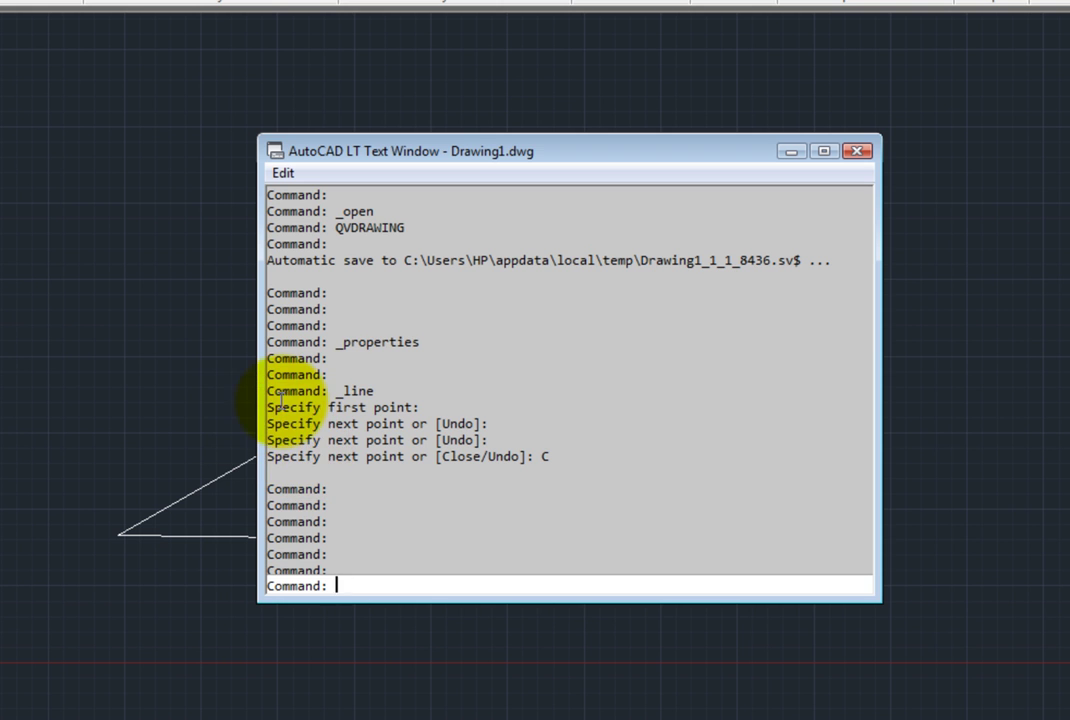
left_click_drag(273, 391, 567, 459)
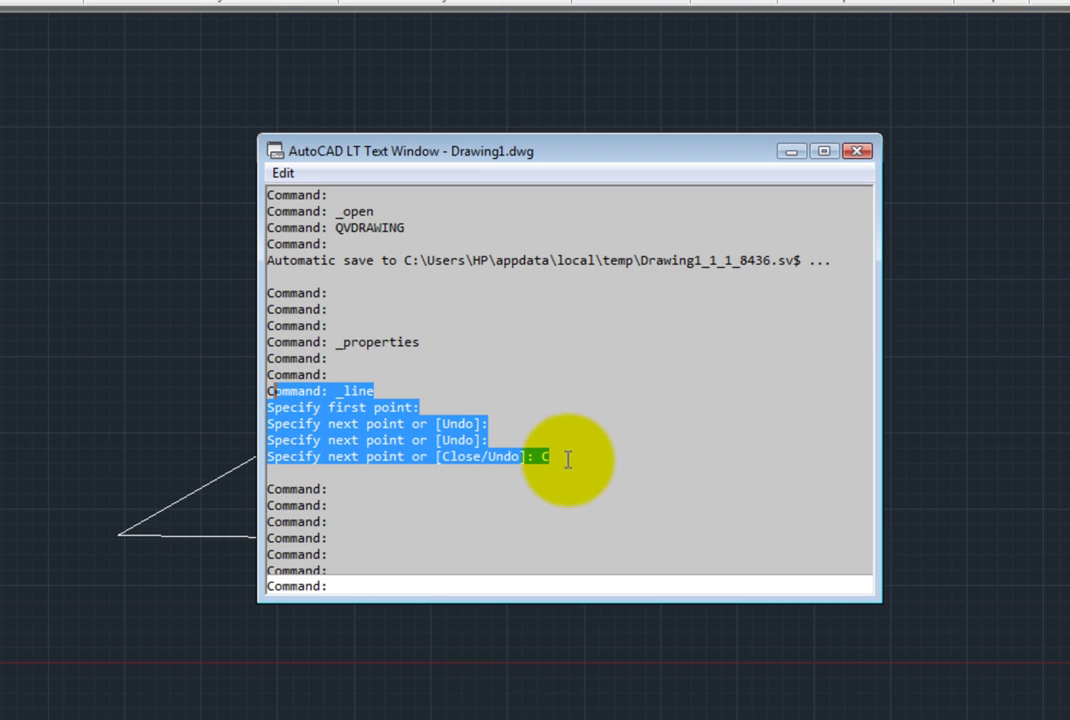
right_click(384, 440)
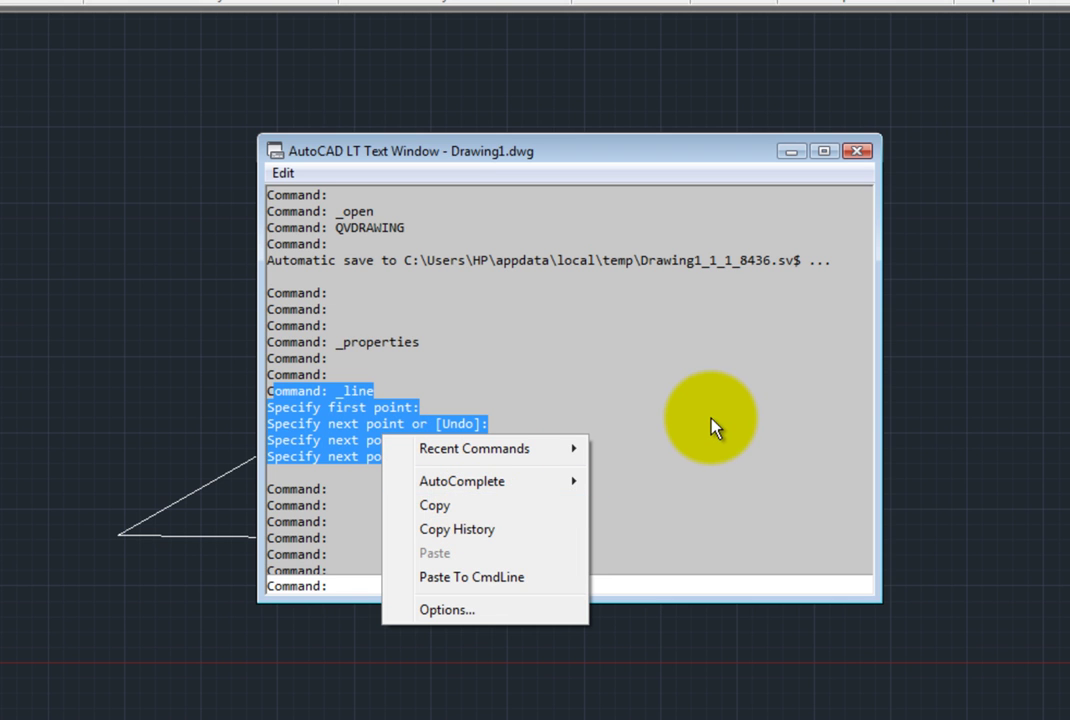
key("F2")
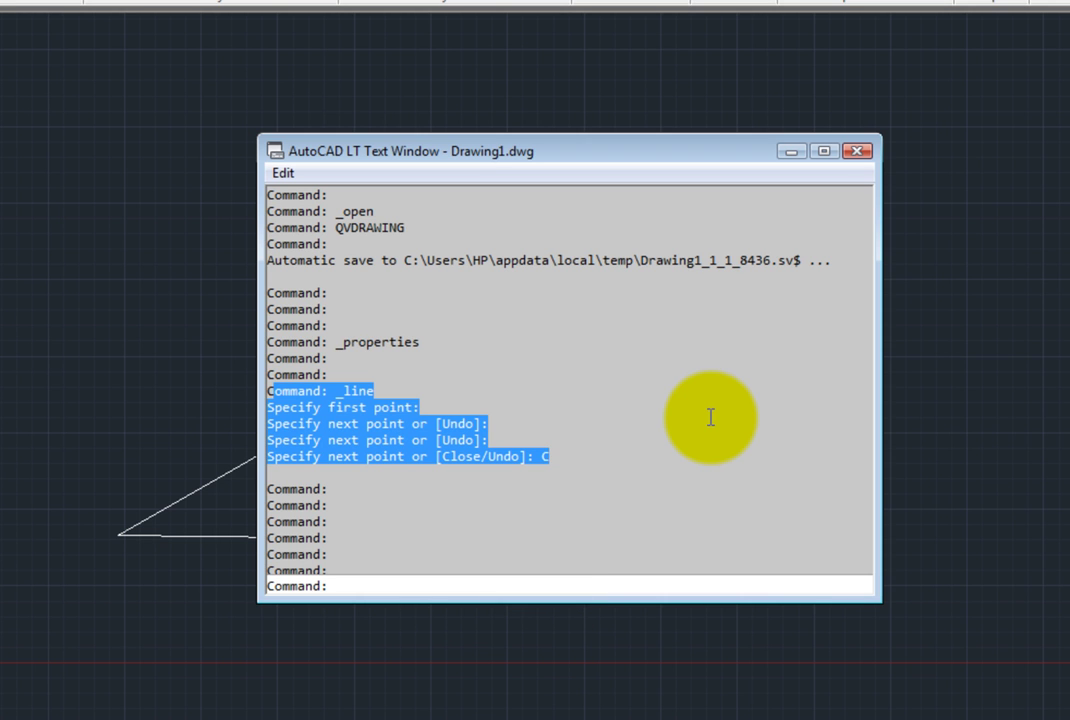
Close the Text Window, restore the command line with Ctrl+9, and type LI for LINE suggestions
left_click(855, 152)
key("ctrl+9")
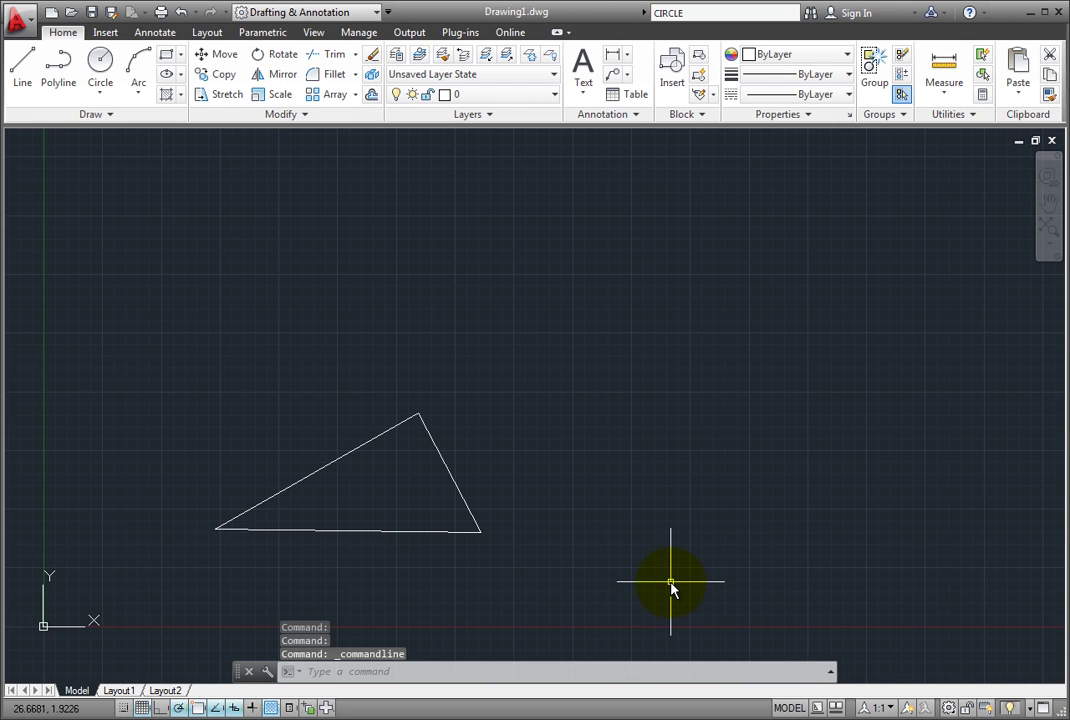
left_click(305, 674)
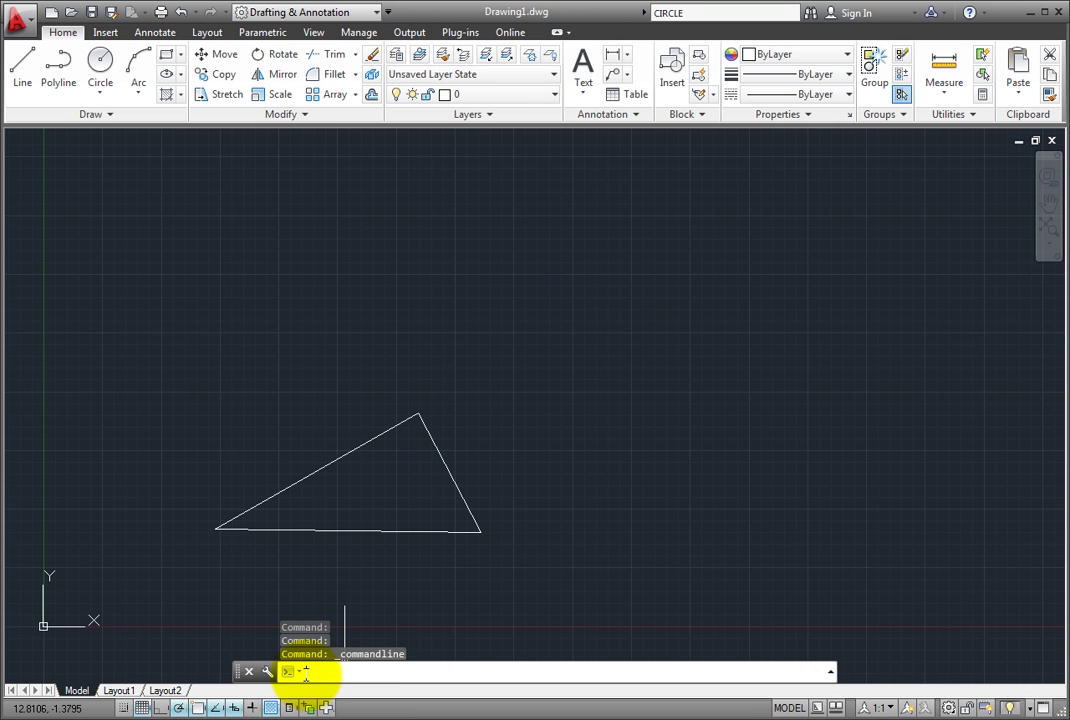
type("l")
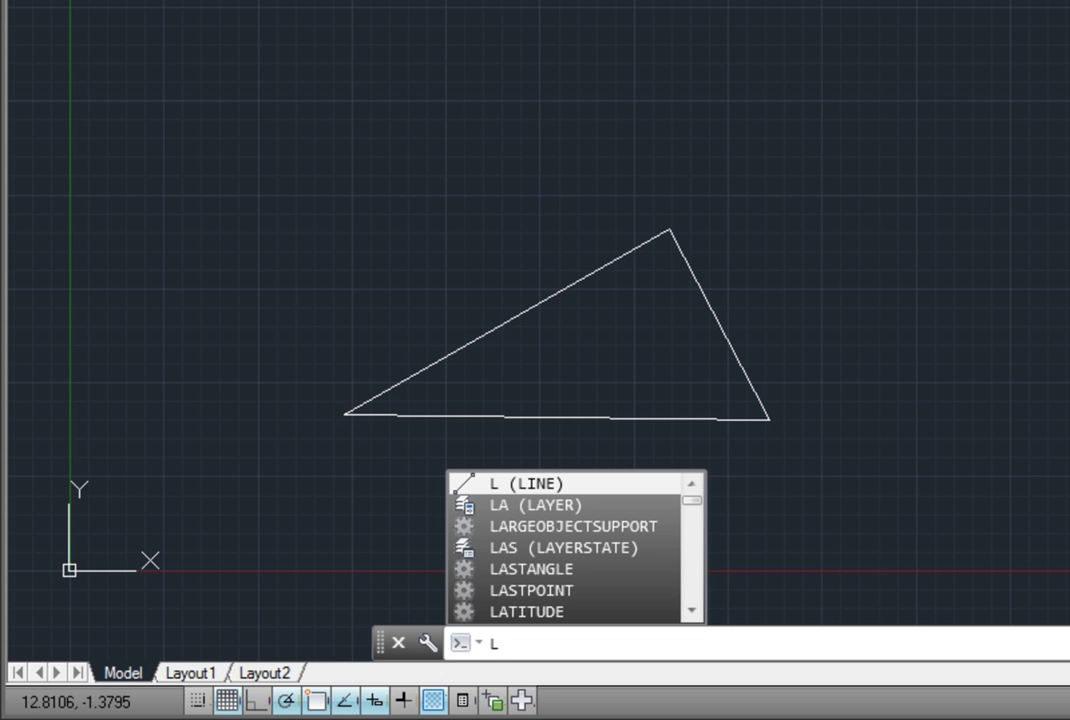
type("I")
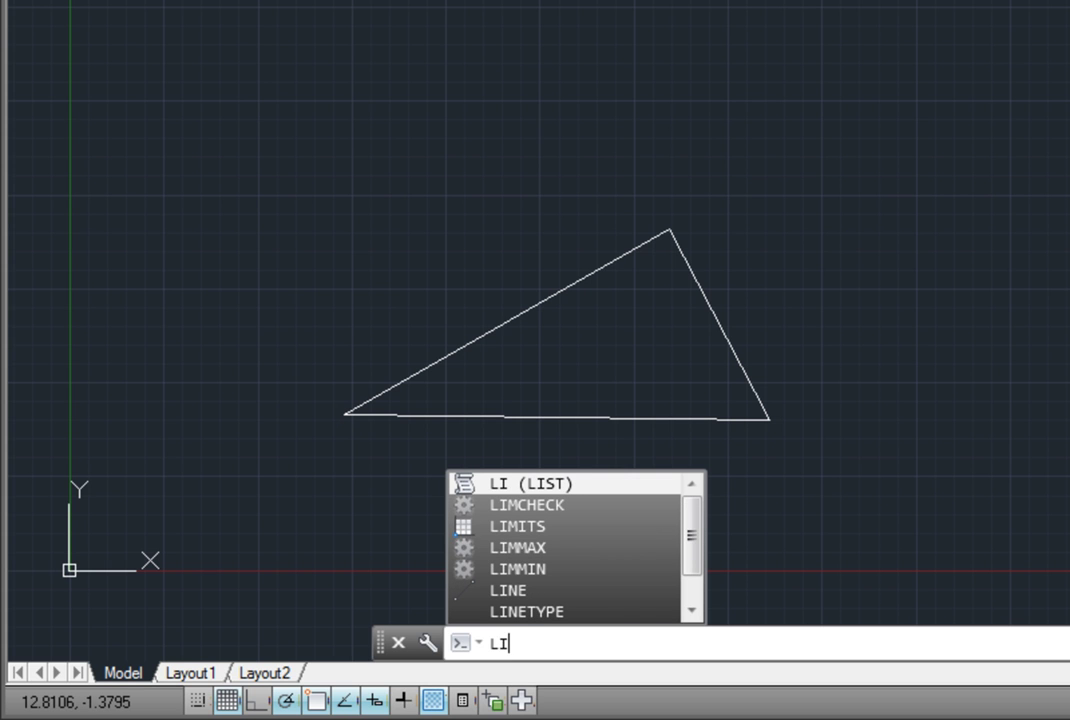
type("N")
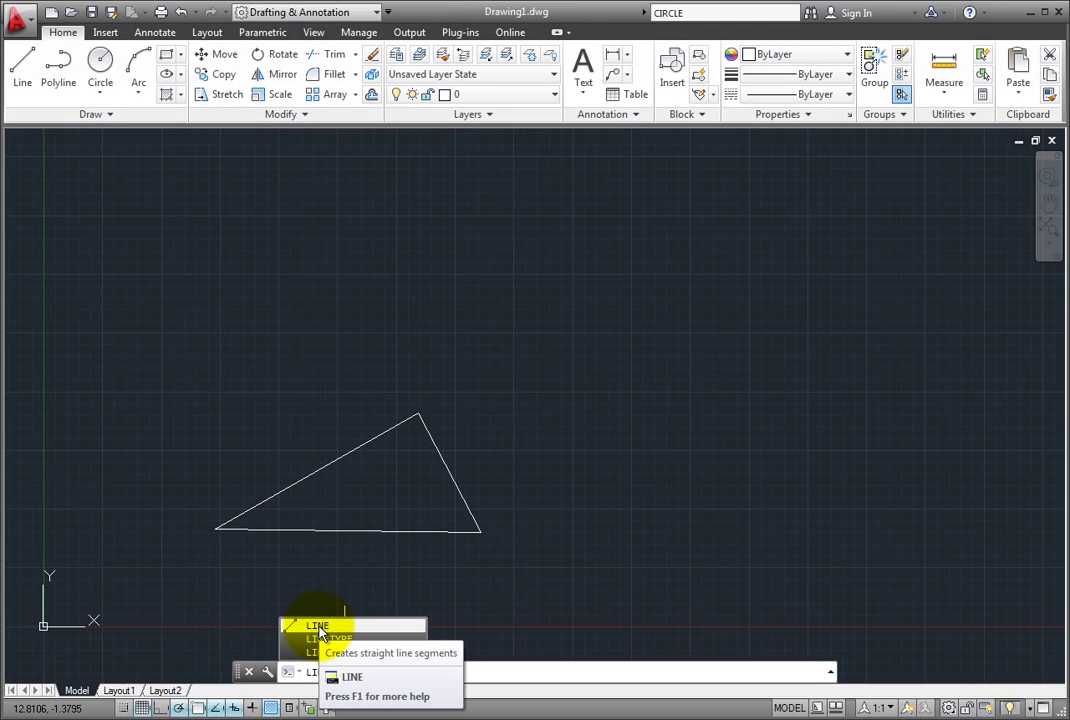
left_click(319, 629)
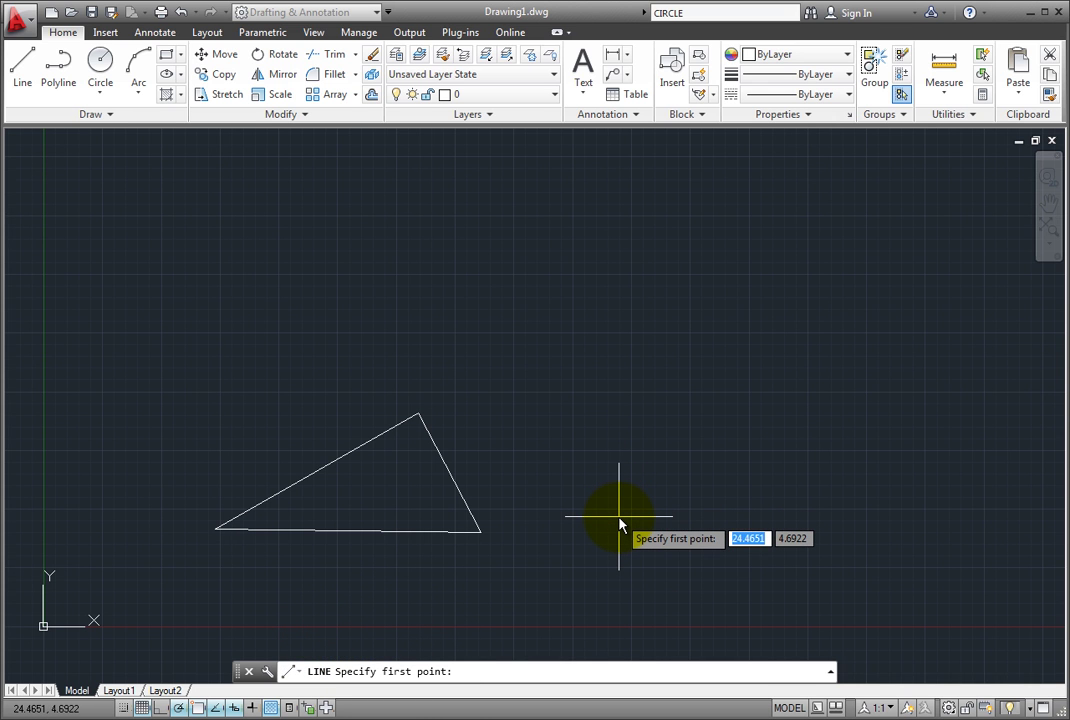
key("Escape")
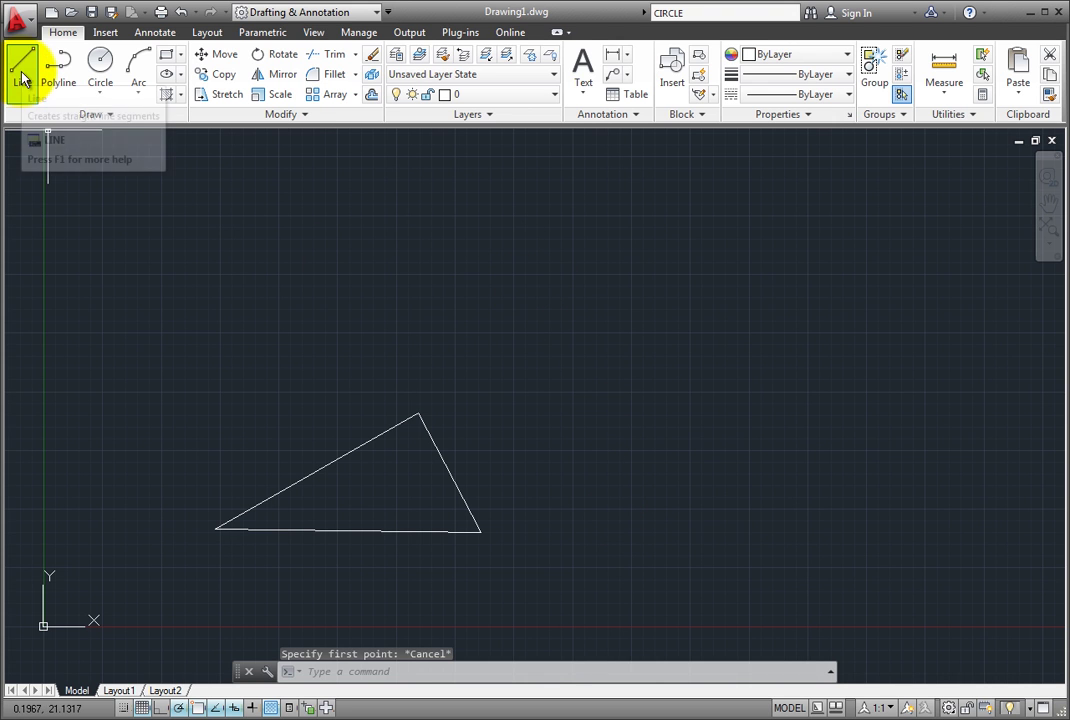
left_click(102, 70)
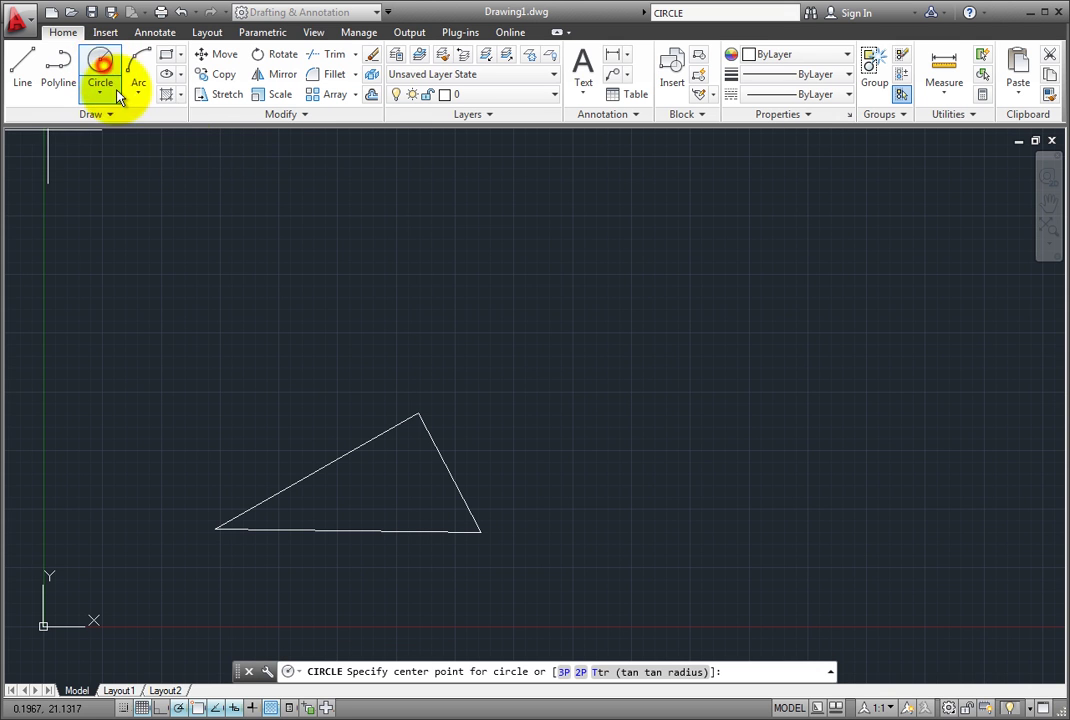
left_click(542, 462)
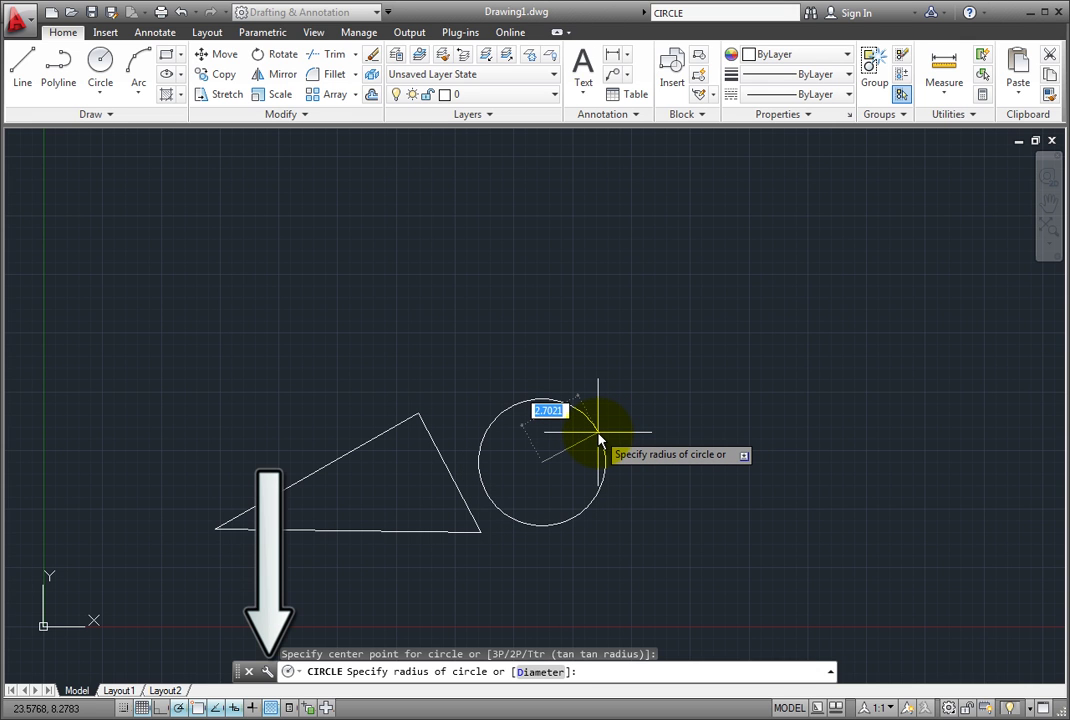
key("Escape")
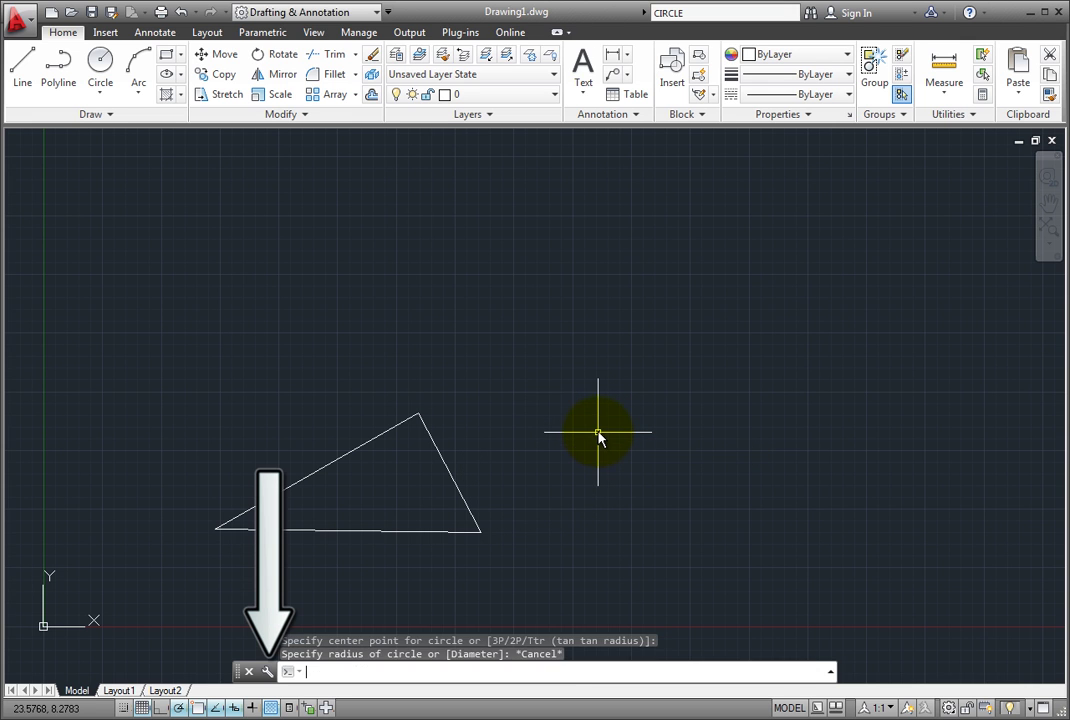
From the command line's Options, open Drawing Window Colors and select the Command line context
left_click(267, 673)
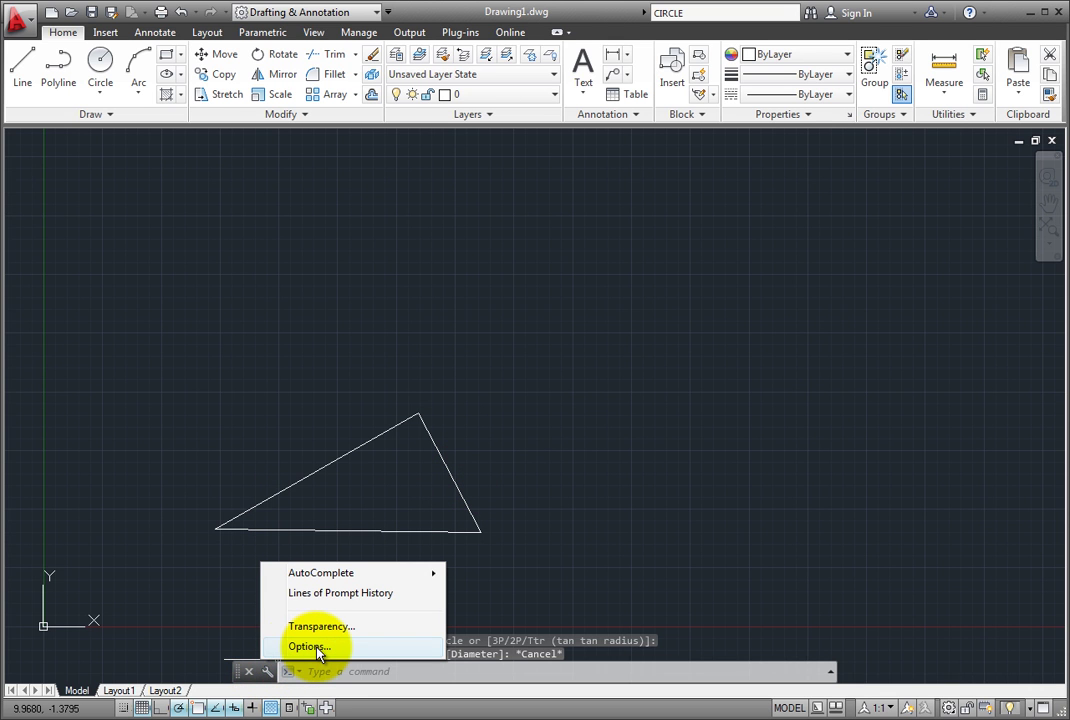
left_click(318, 648)
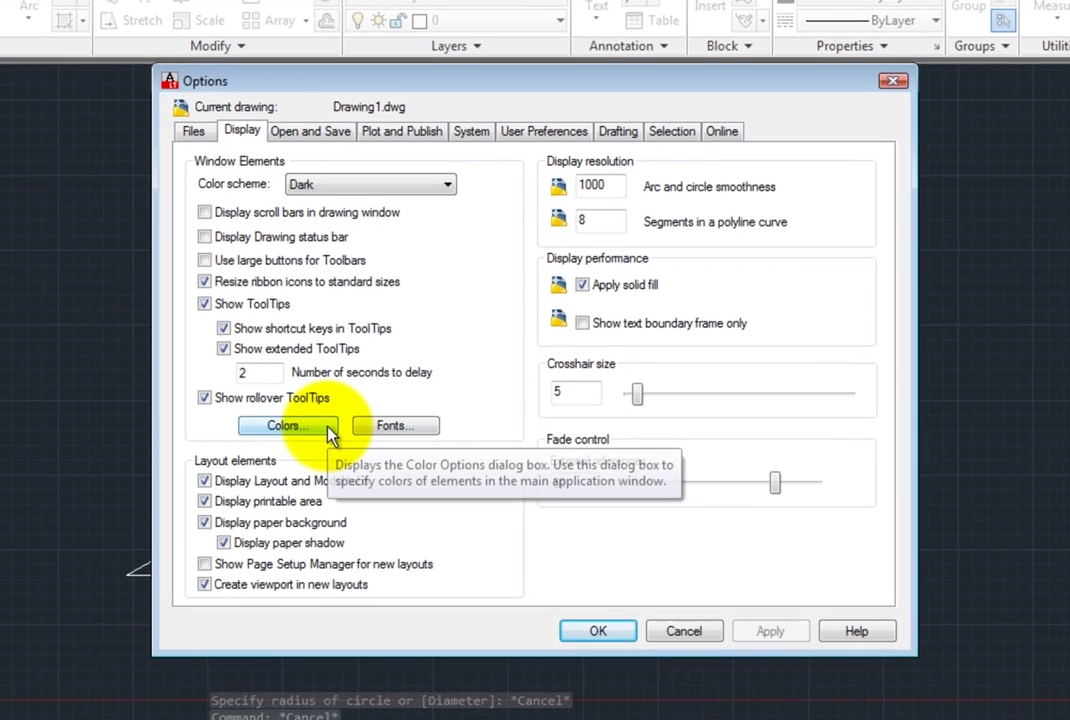
left_click(372, 413)
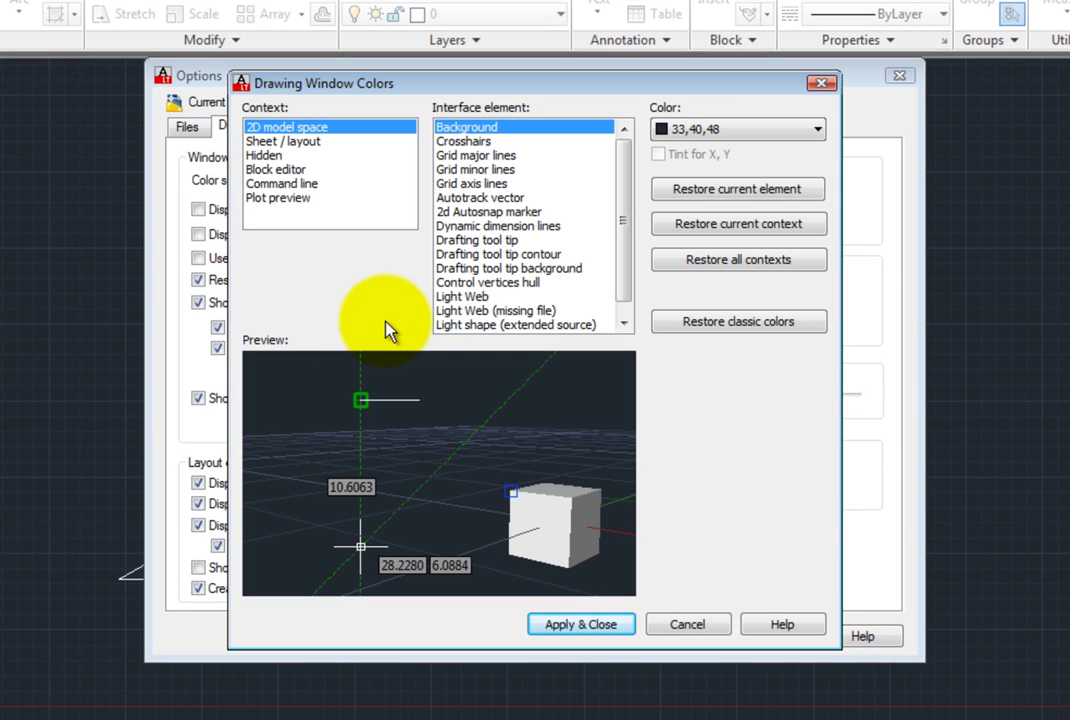
left_click(312, 189)
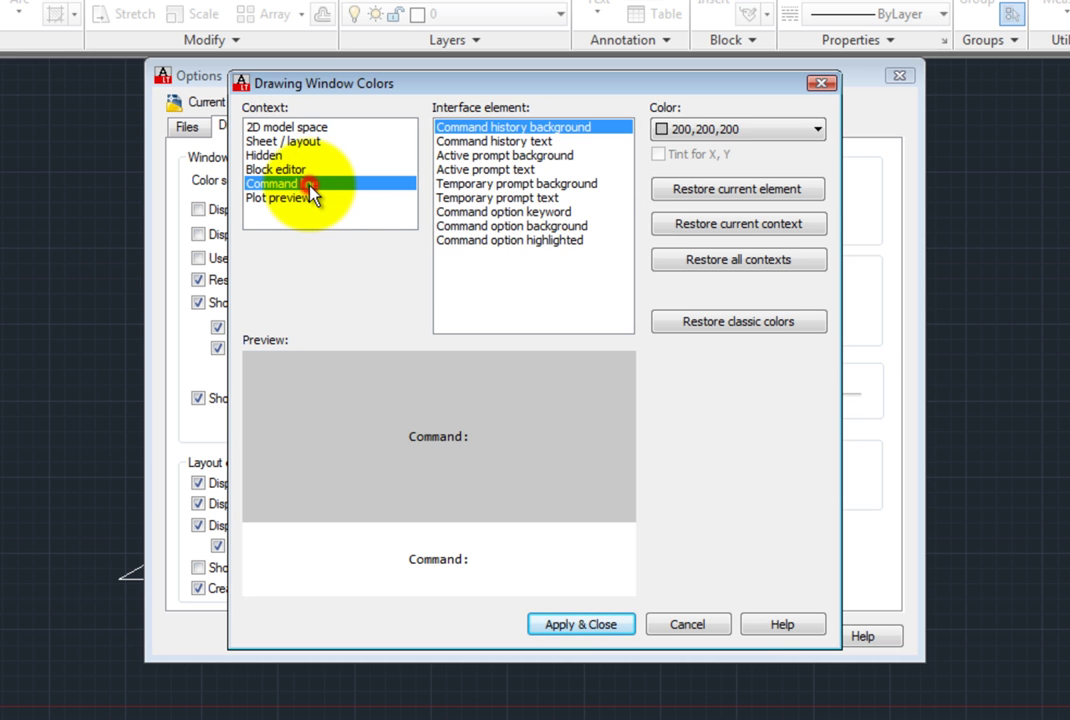